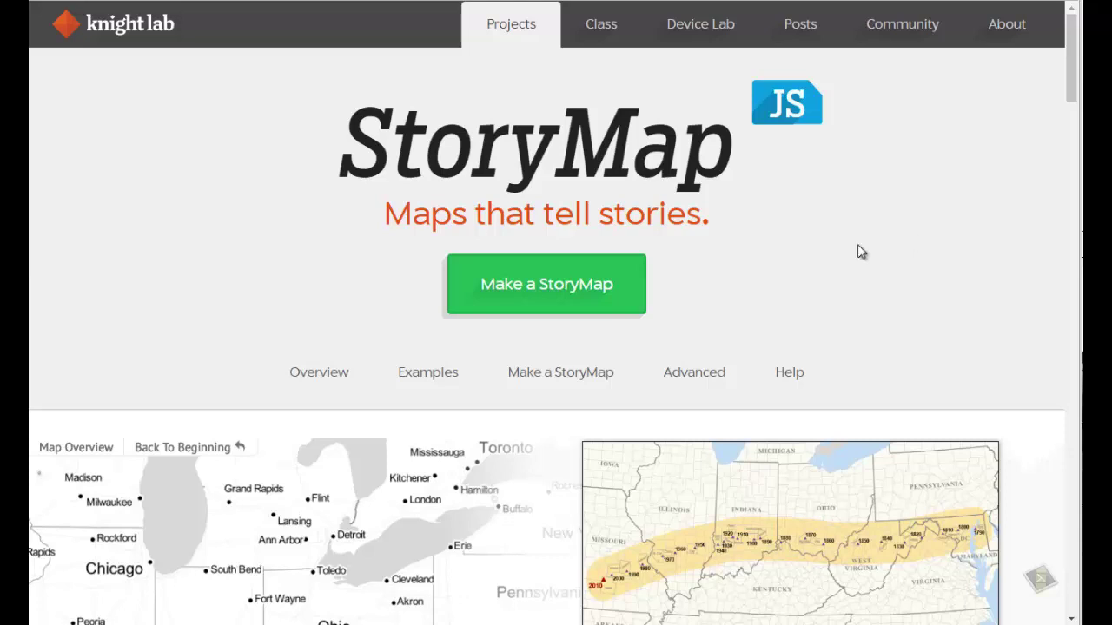
# Sign in to StoryMap with the Google account and create a new StoryMap called "Viaggio in Germania"
pyautogui.click(588, 290)
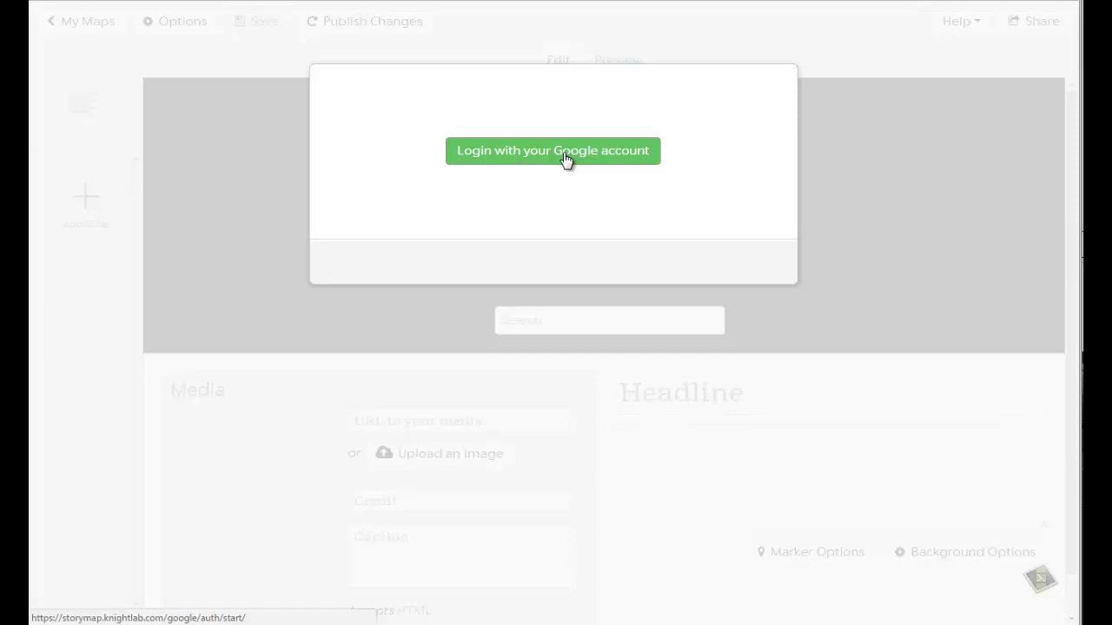
pyautogui.click(566, 159)
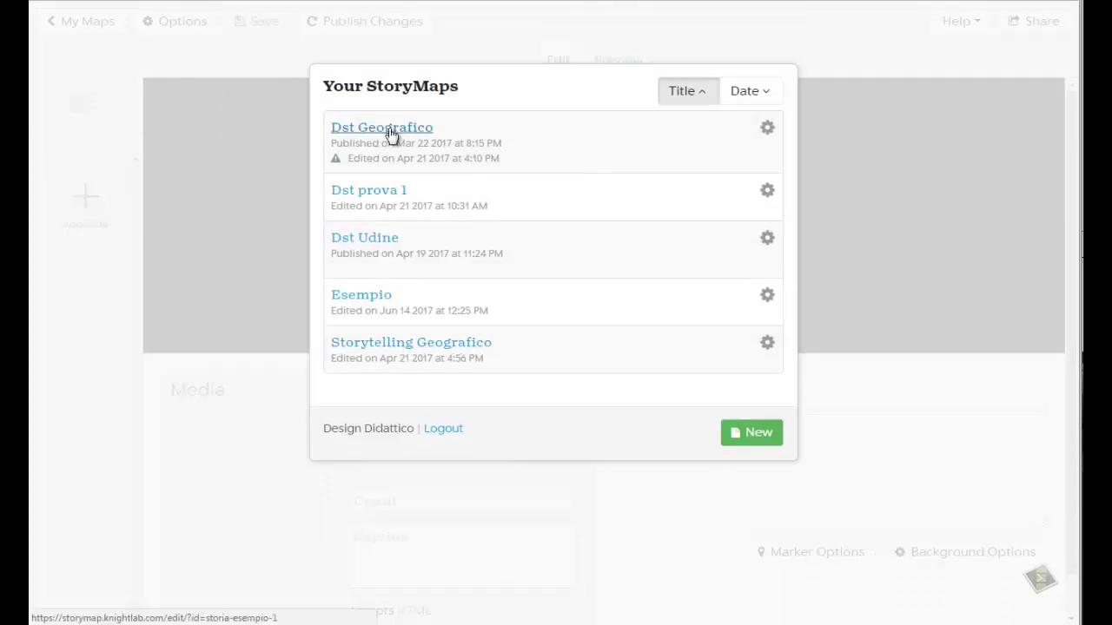
pyautogui.click(763, 439)
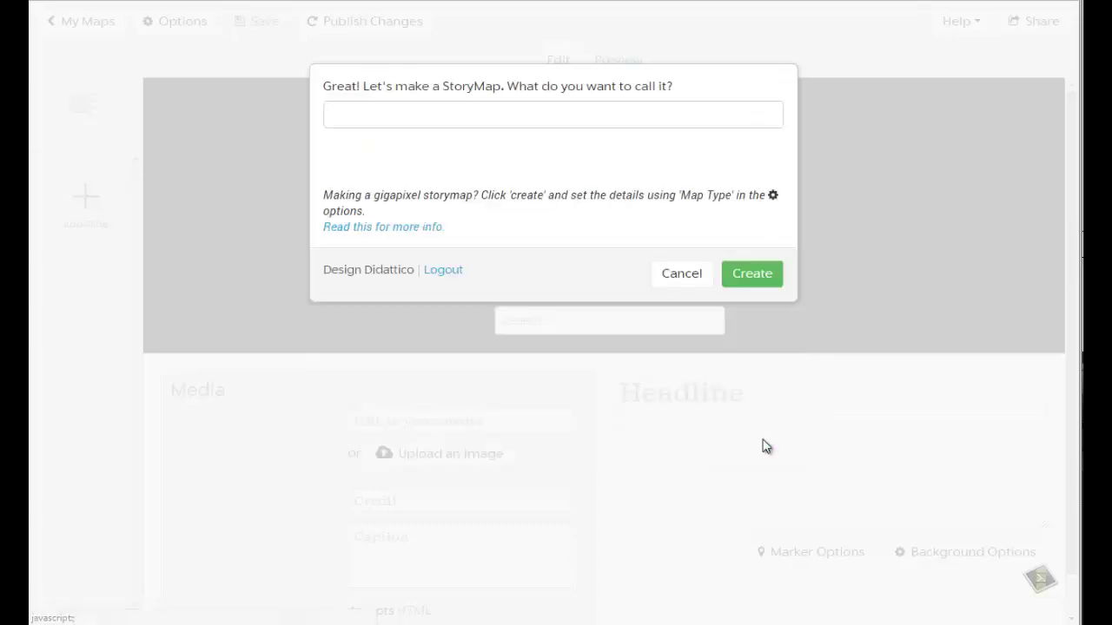
pyautogui.click(461, 116)
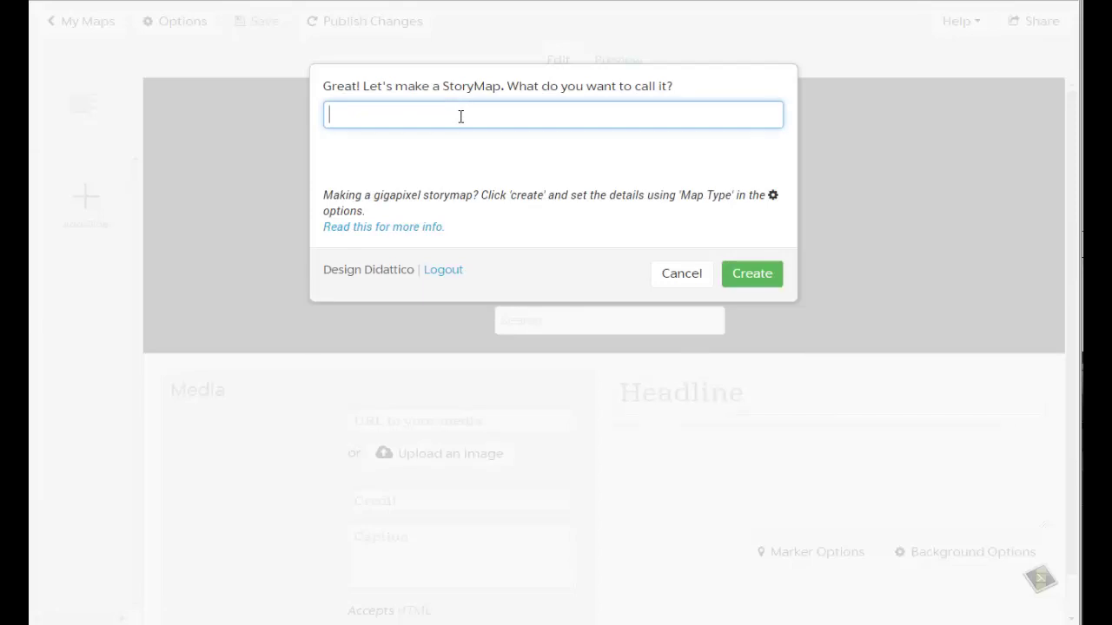
pyautogui.write('Viaggio in German')
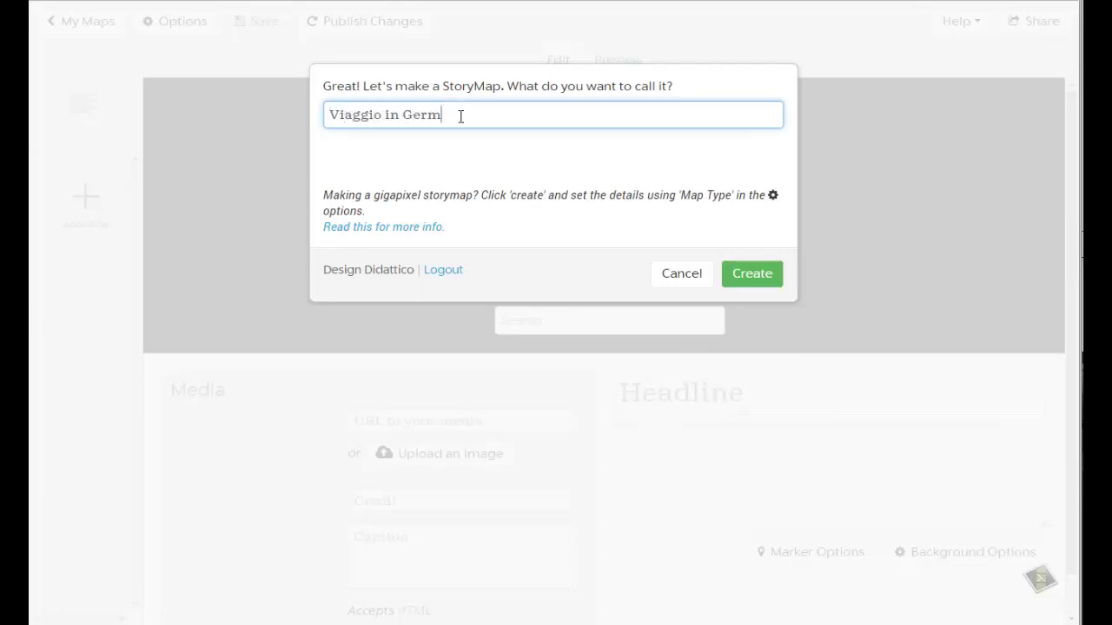
pyautogui.write('ia')
pyautogui.click(754, 281)
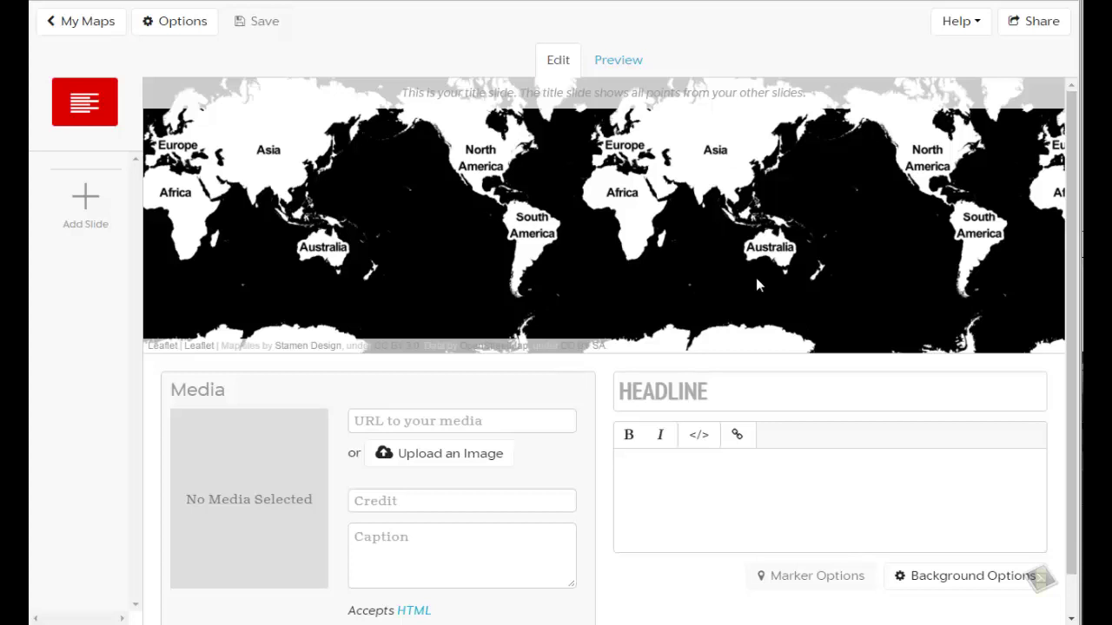
# Give the title slide the headline "VIAGGIO IN GERMANIA" and the body text "Motivazioni didattiche"
pyautogui.click(741, 391)
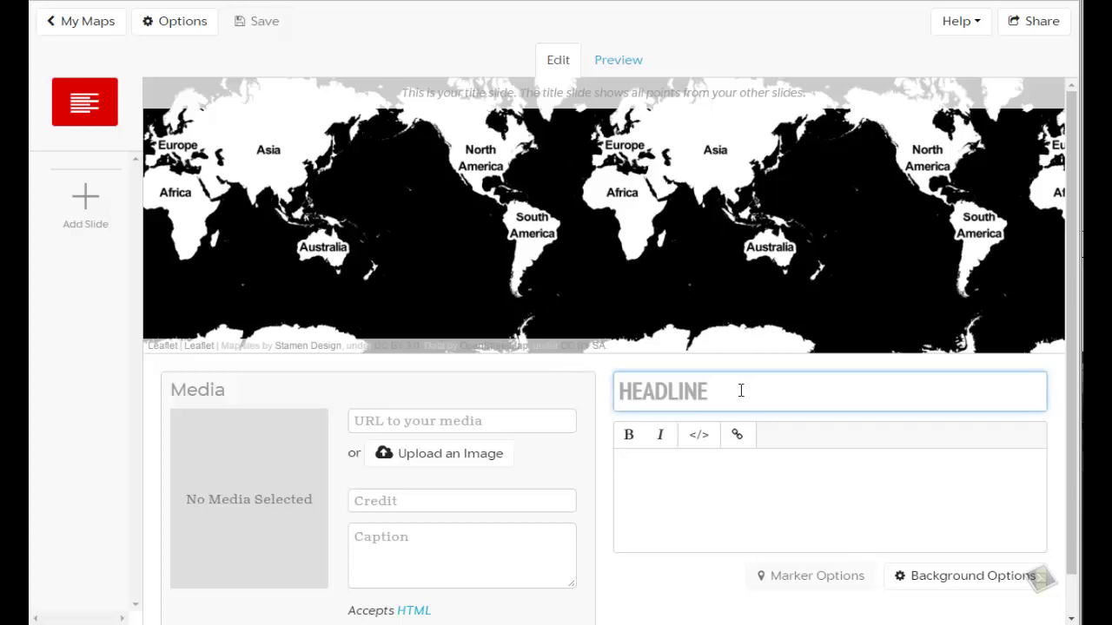
pyautogui.write('VIAGGIO IN')
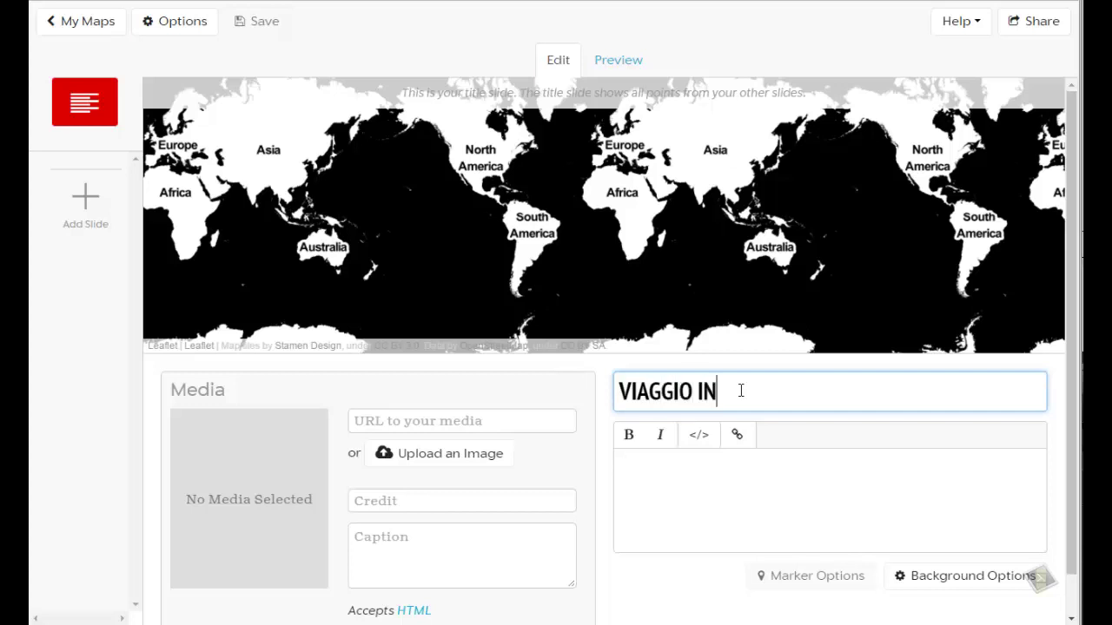
pyautogui.write(' GERMANIA')
pyautogui.click(745, 461)
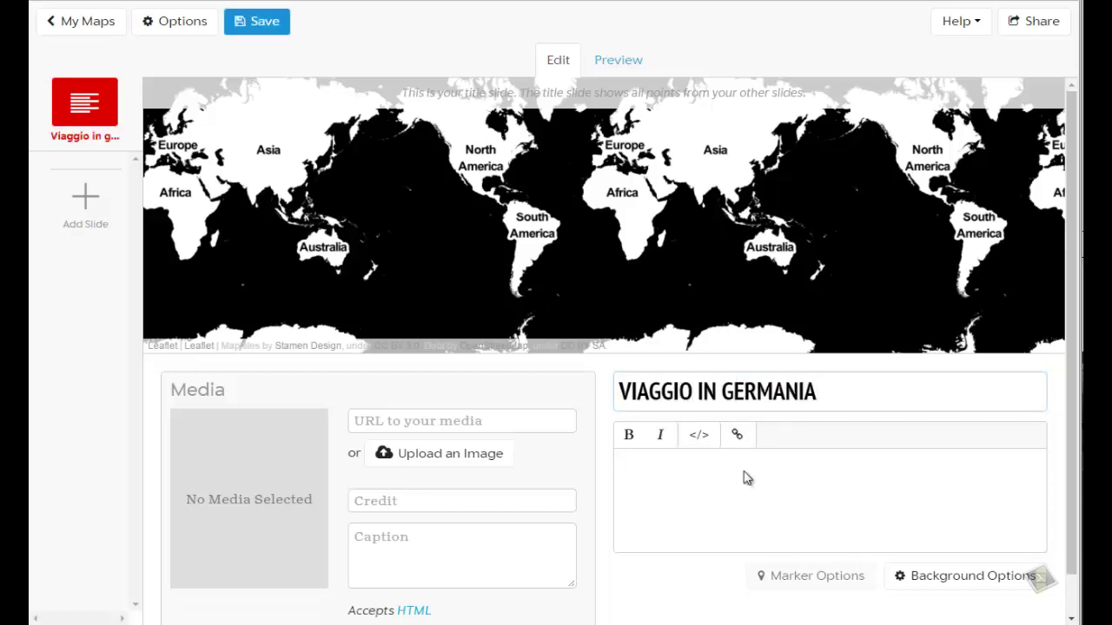
pyautogui.write('Motivazioni didattiche')
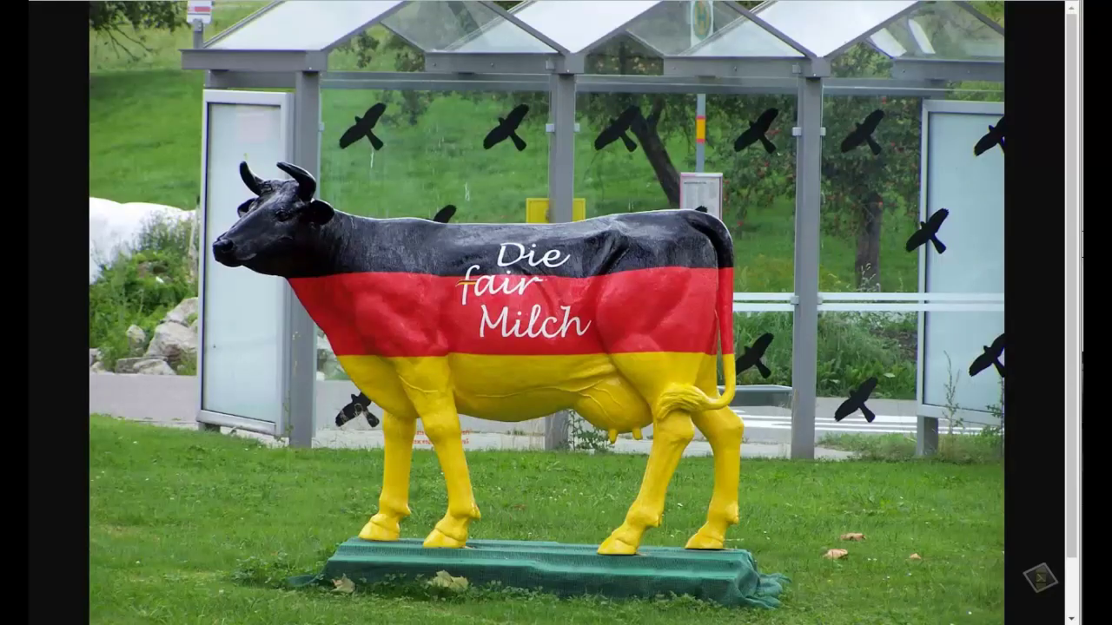
# Copy the web address of the painted cow photo and paste it as the title slide's media URL
pyautogui.rightClick(210, 3)
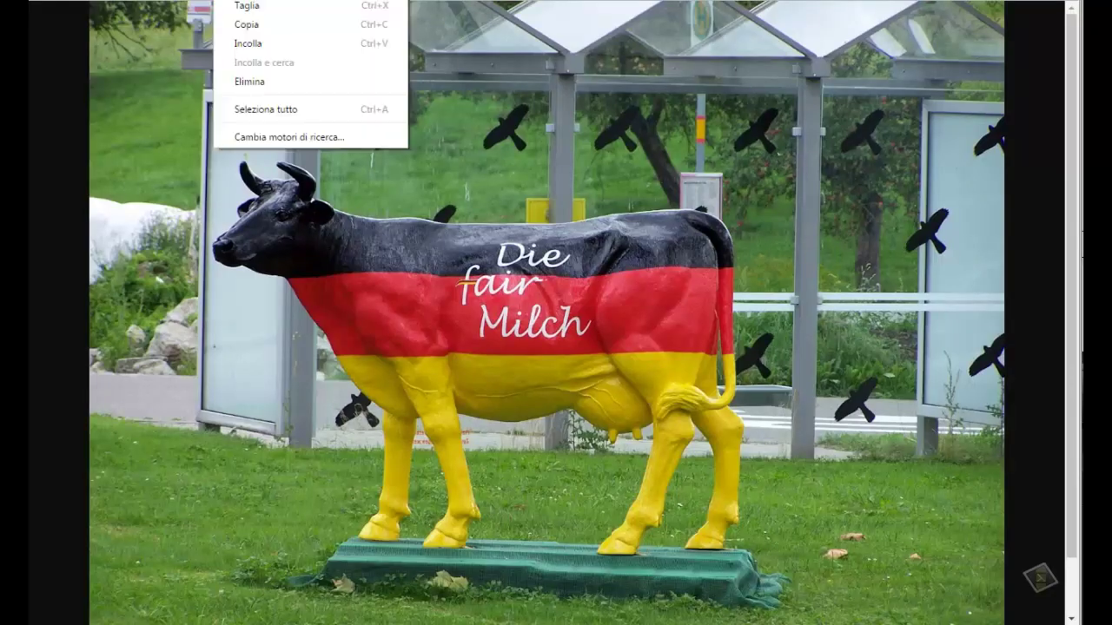
pyautogui.click(245, 26)
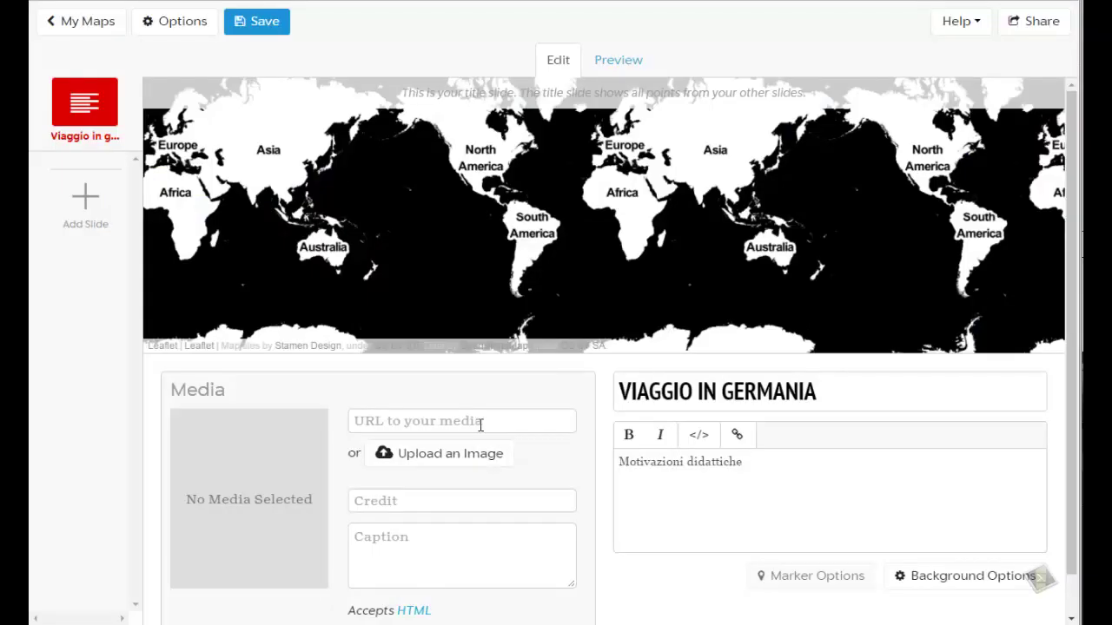
pyautogui.rightClick(480, 423)
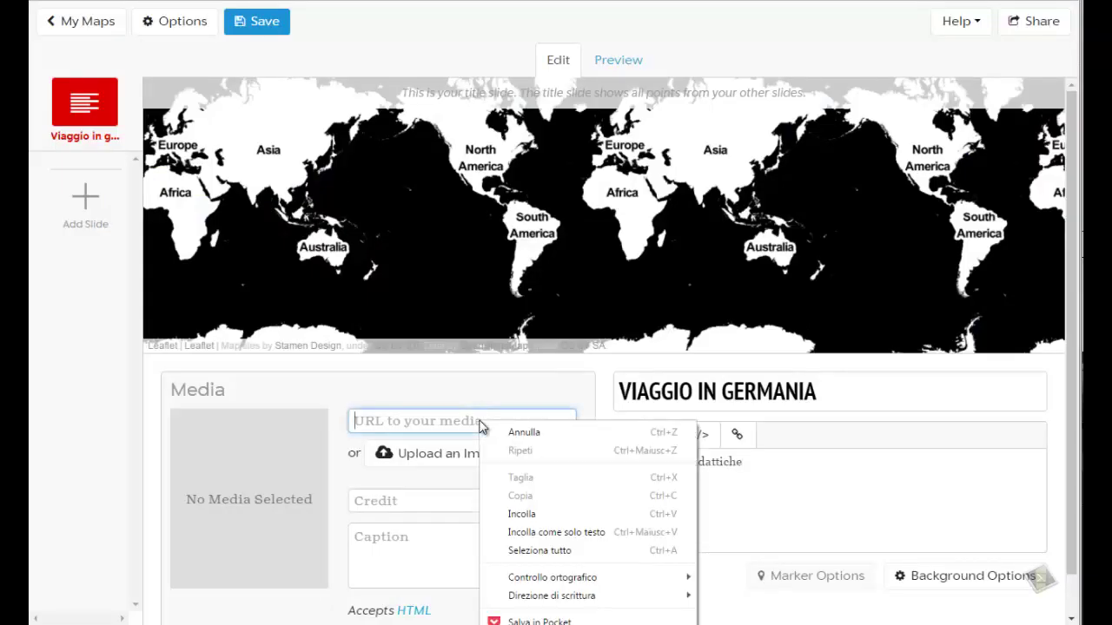
pyautogui.click(537, 514)
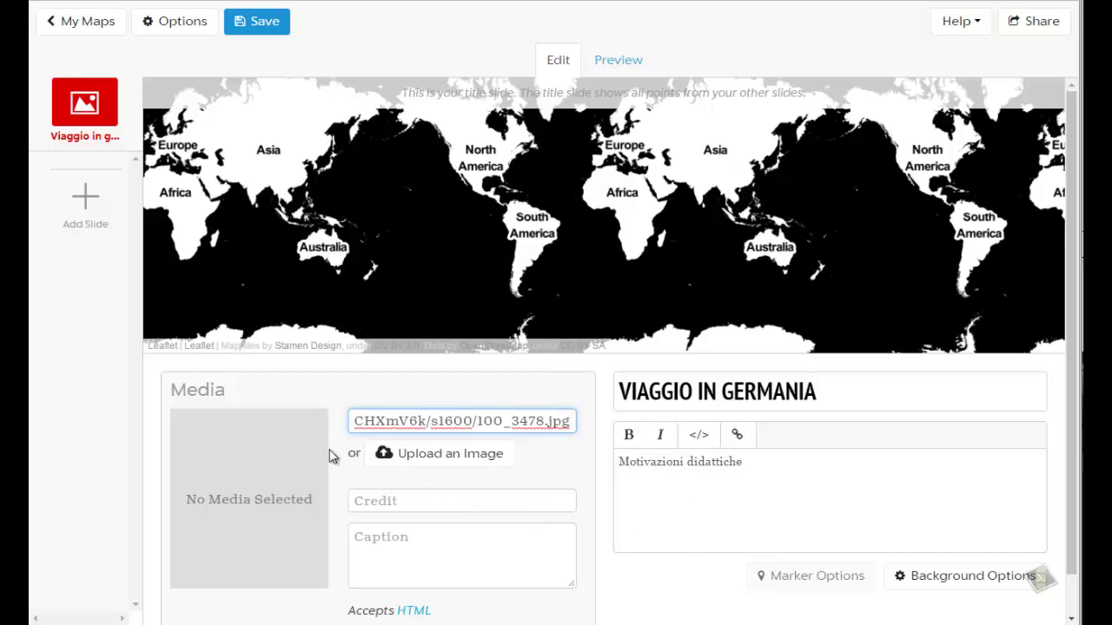
# Save the StoryMap, leaving the title slide's media credit and caption empty
pyautogui.scroll(-1, 330, 454)
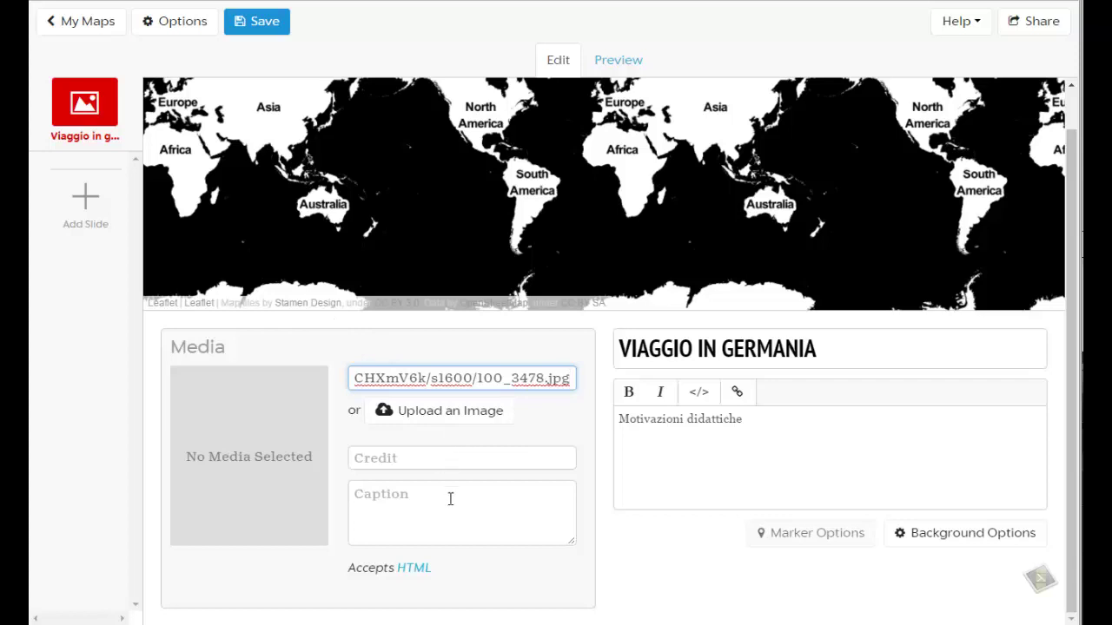
pyautogui.click(429, 455)
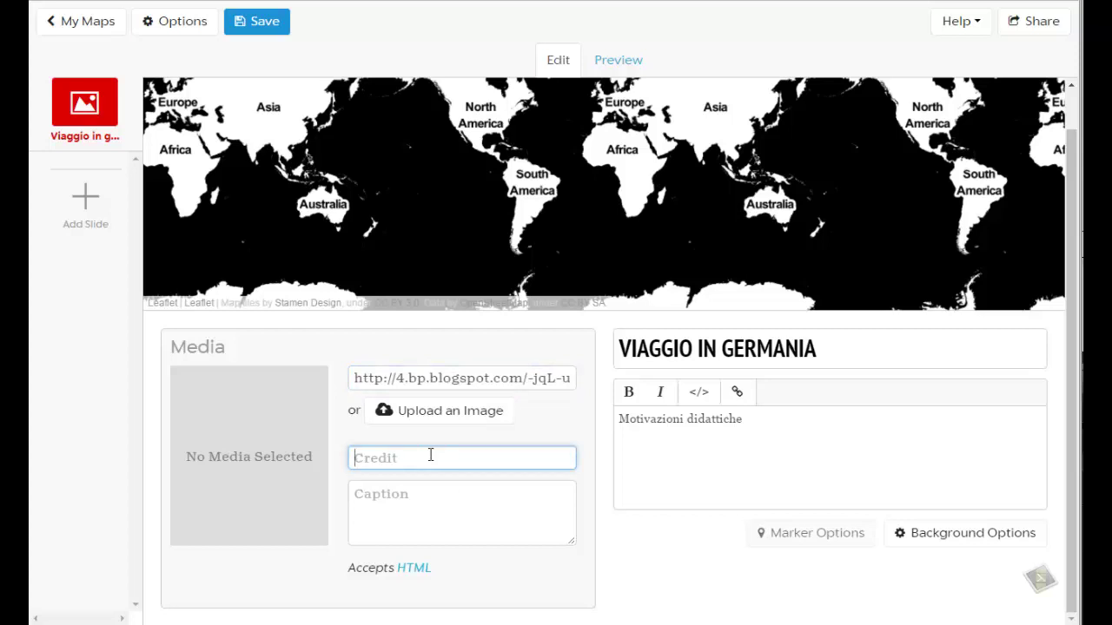
pyautogui.click(428, 496)
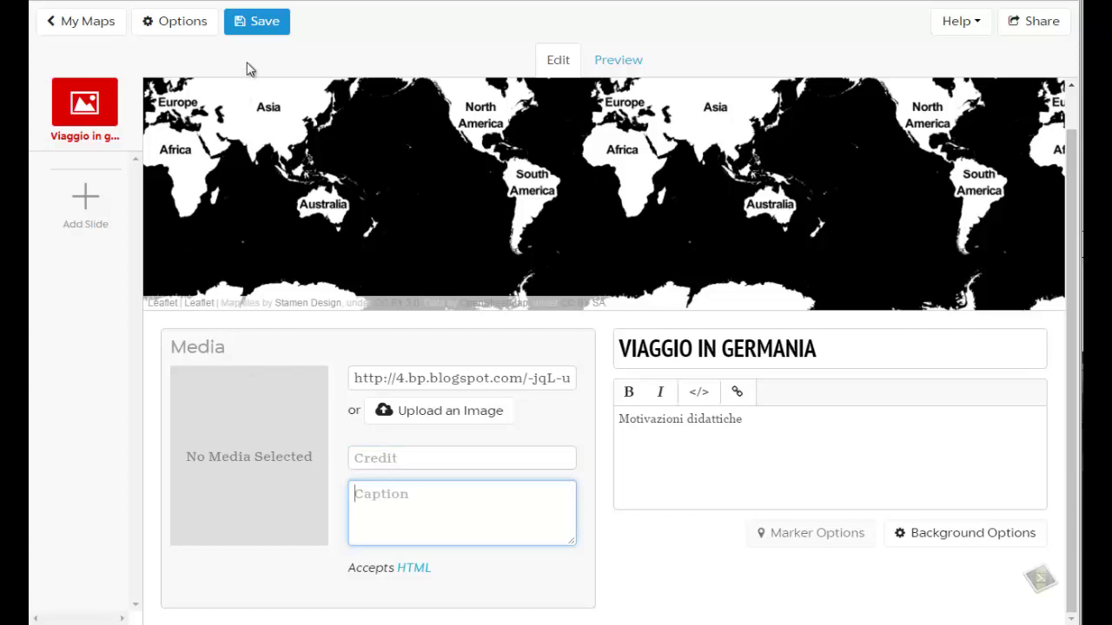
pyautogui.click(256, 36)
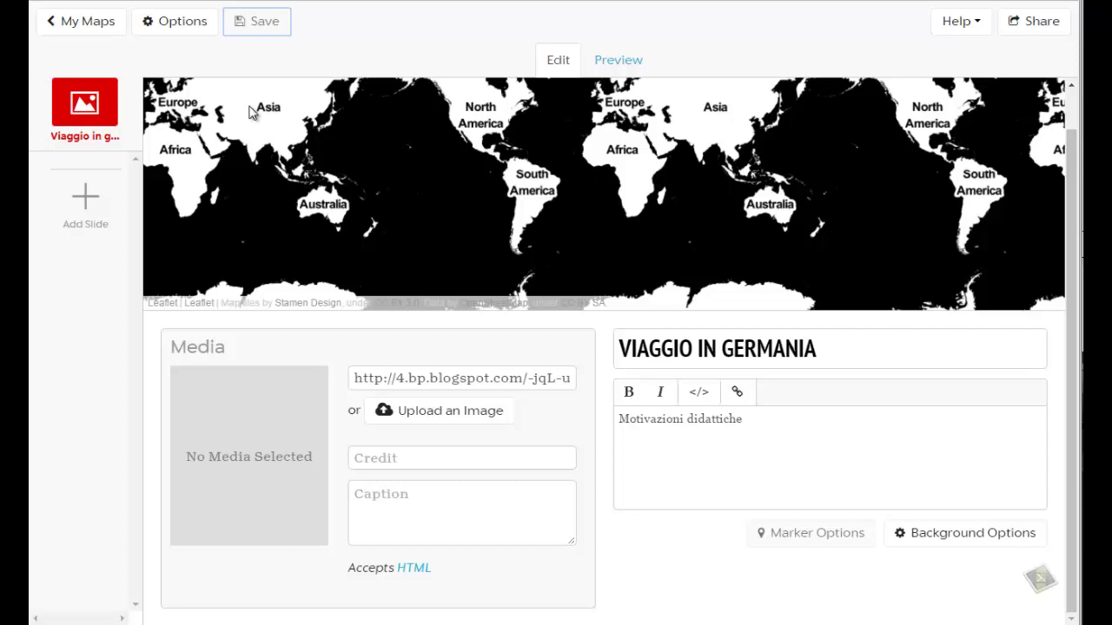
# Add a new slide and set its map location to Berlino, Germania
pyautogui.click(86, 199)
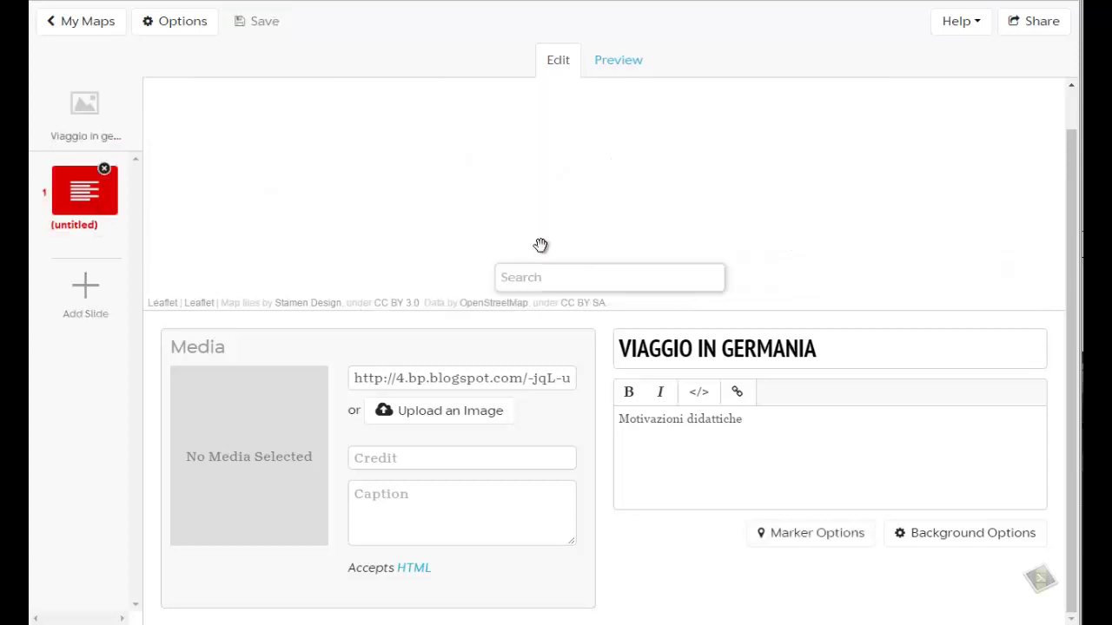
pyautogui.click(590, 282)
pyautogui.write('berlin')
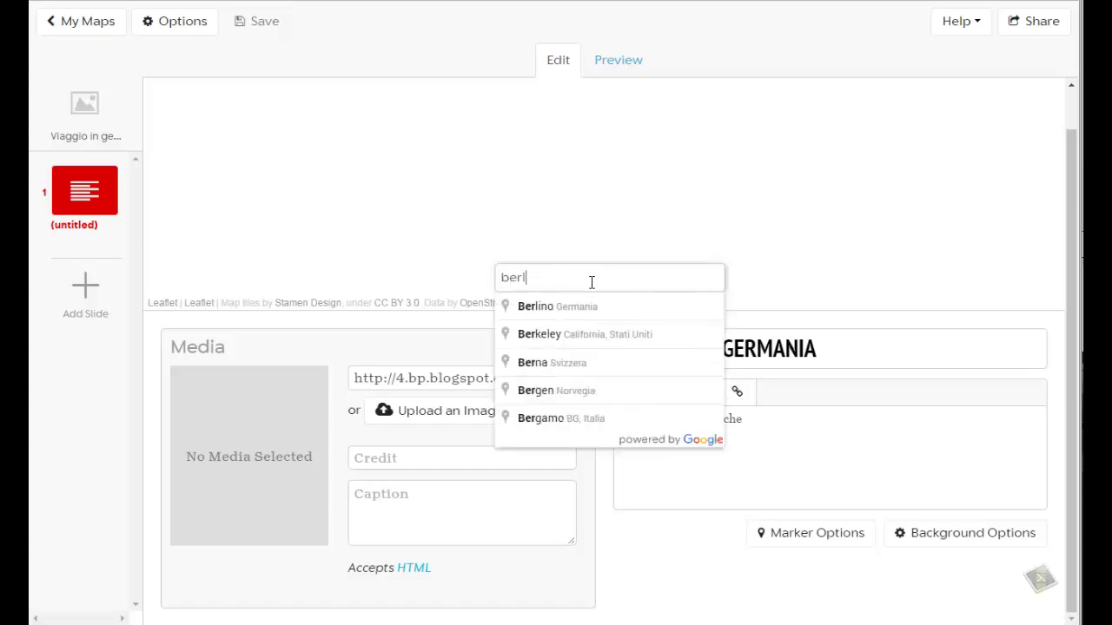
pyautogui.click(596, 305)
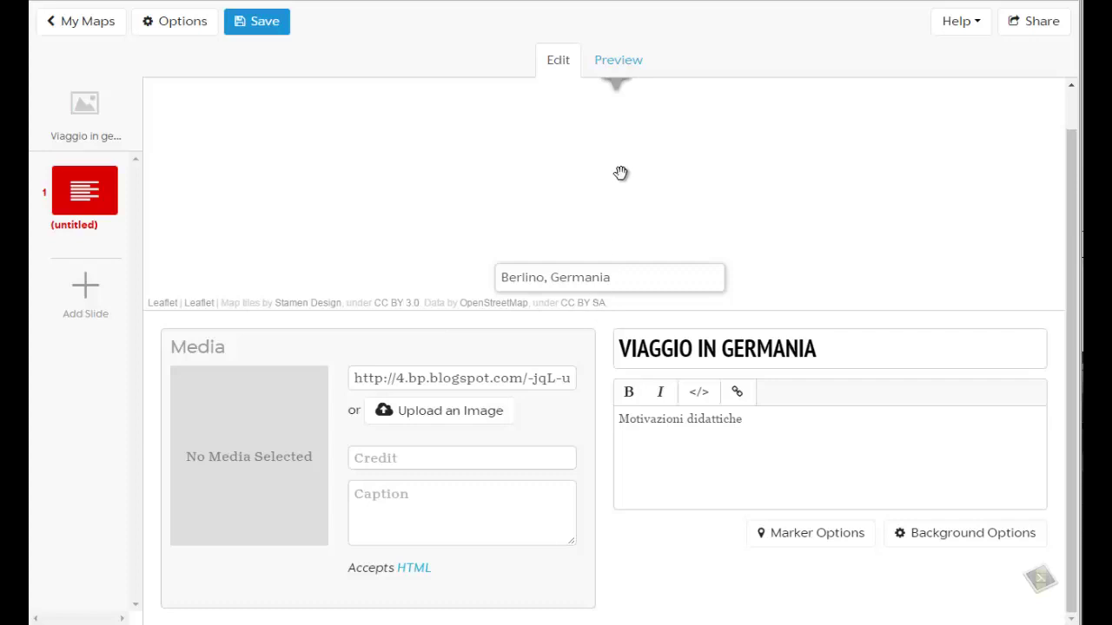
# Replace the new slide's headline with "BERLINO"
pyautogui.click(835, 348)
pyautogui.moveTo(819, 348); pyautogui.dragTo(582, 353)
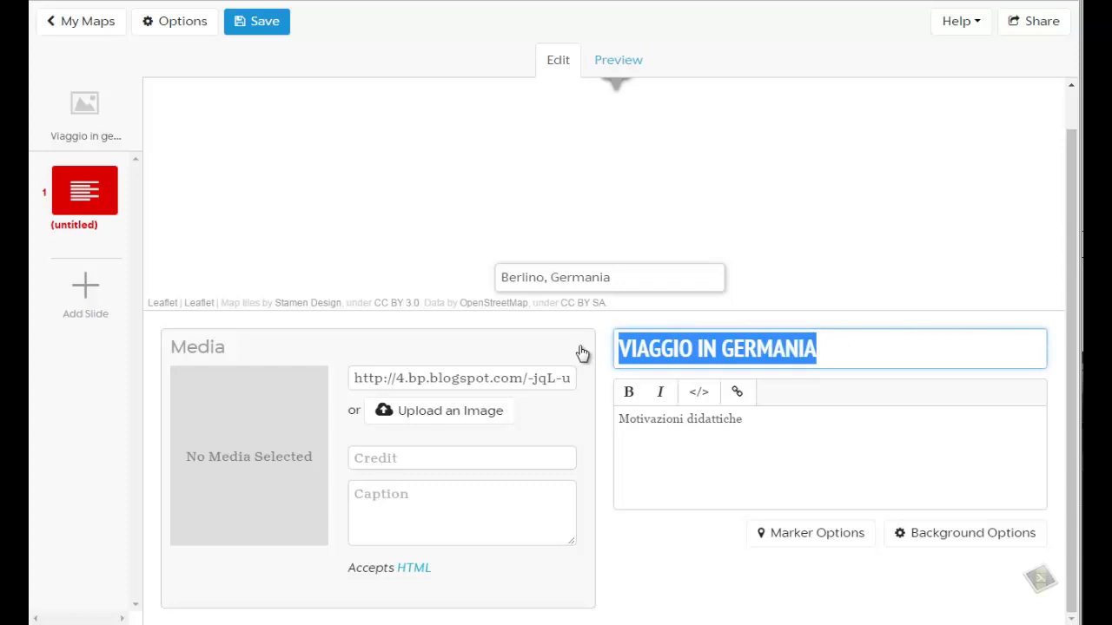
pyautogui.write('BE')
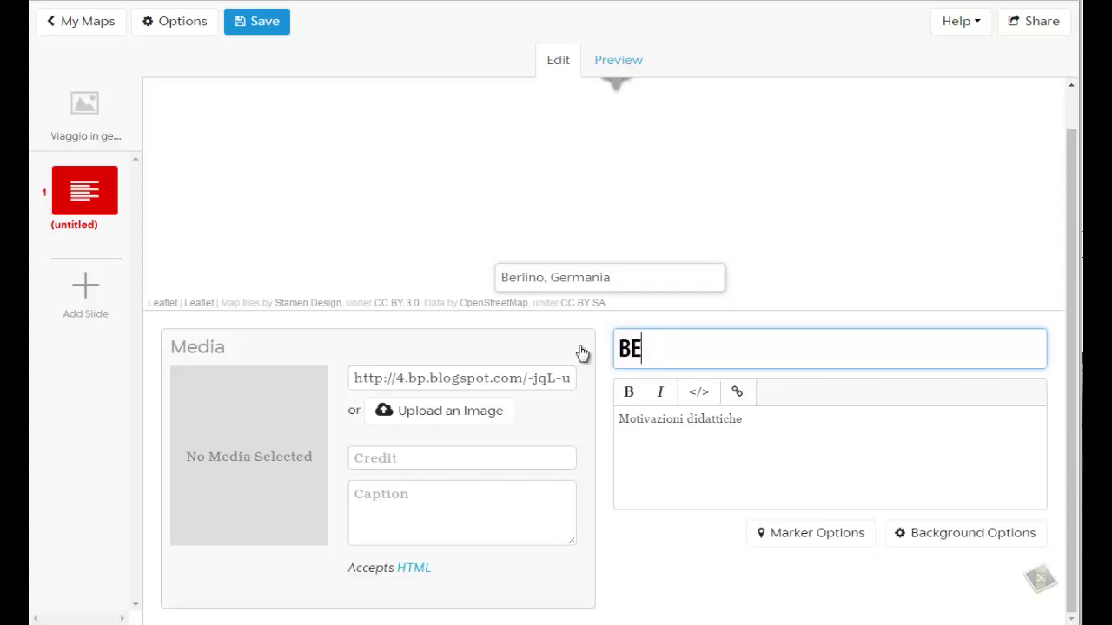
pyautogui.write('RLINO')
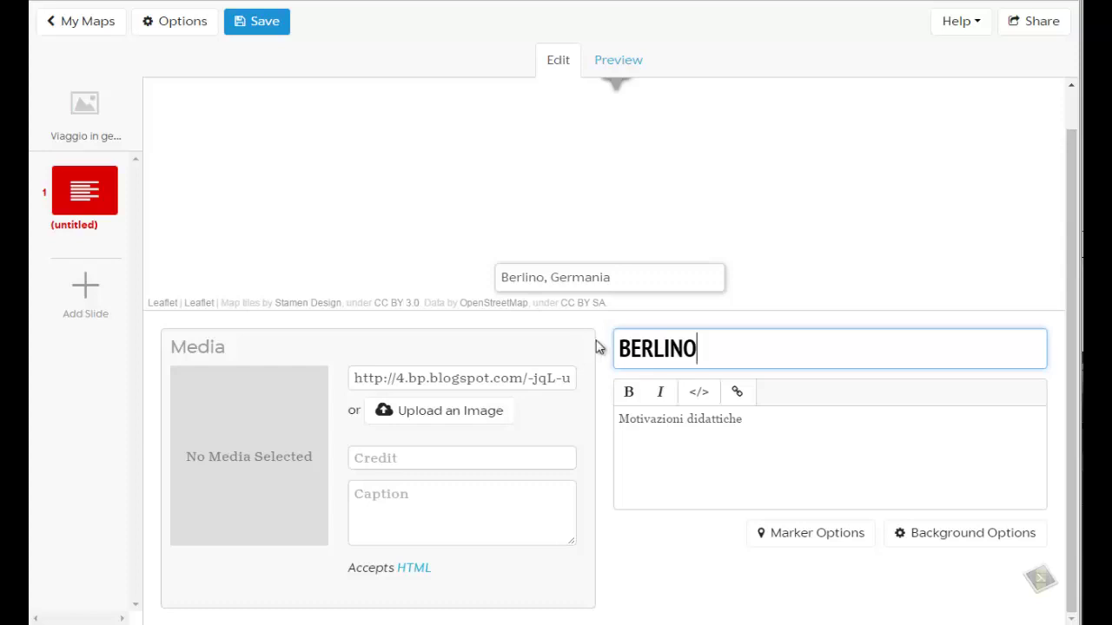
# Replace the Berlino slide's body text with the introductory paragraphs copied from the Italian Wikipedia article on Berlino
pyautogui.moveTo(782, 430); pyautogui.dragTo(620, 432)
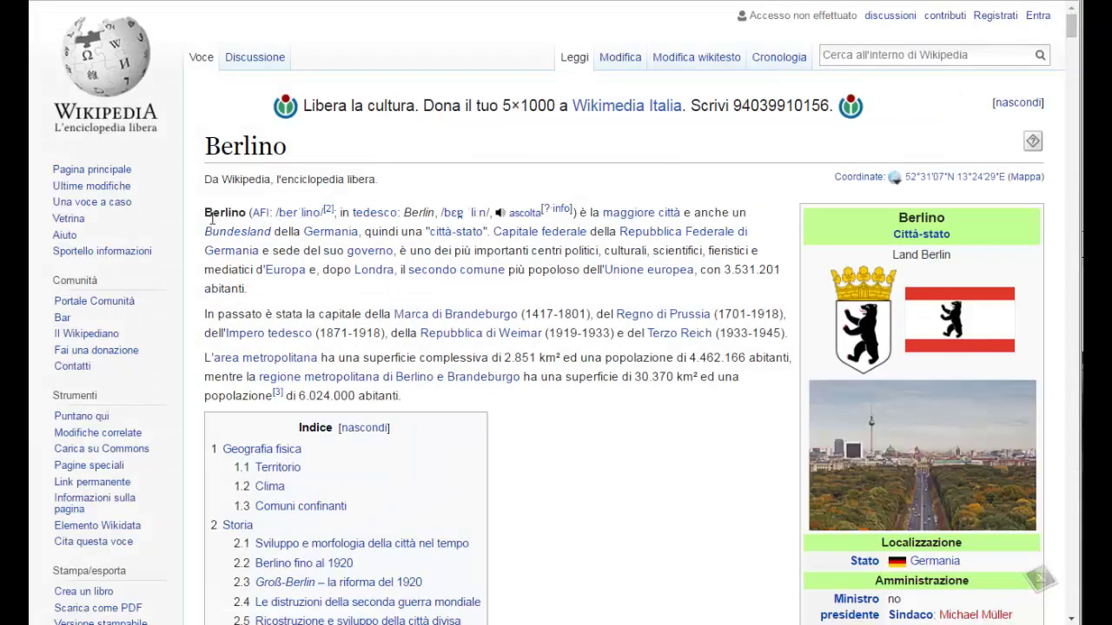
pyautogui.moveTo(206, 212); pyautogui.dragTo(552, 395)
pyautogui.rightClick(377, 243)
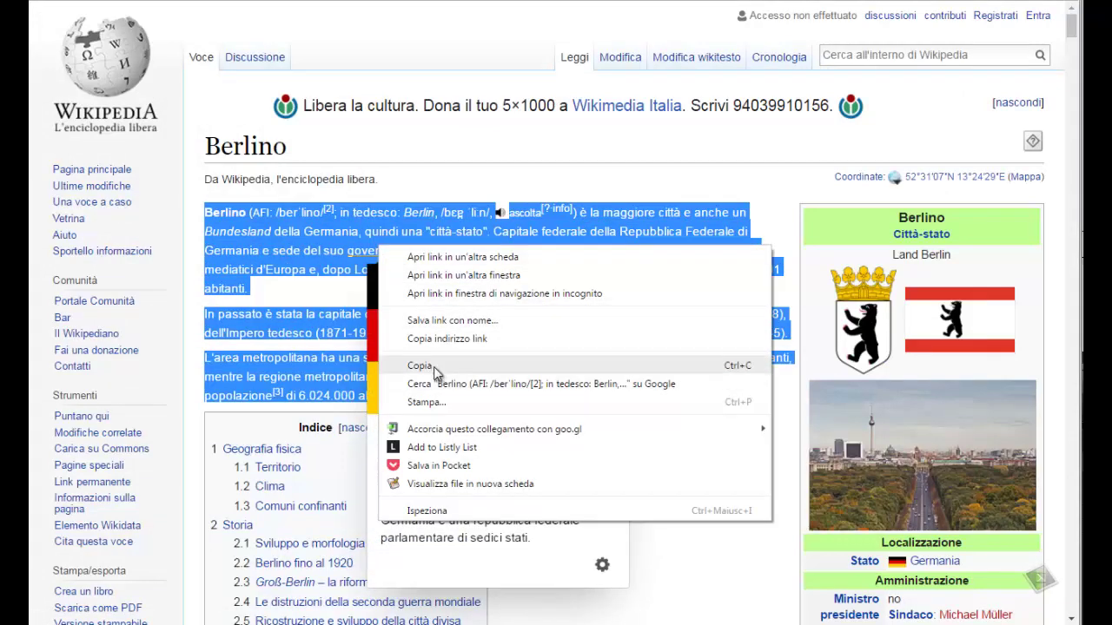
pyautogui.click(433, 367)
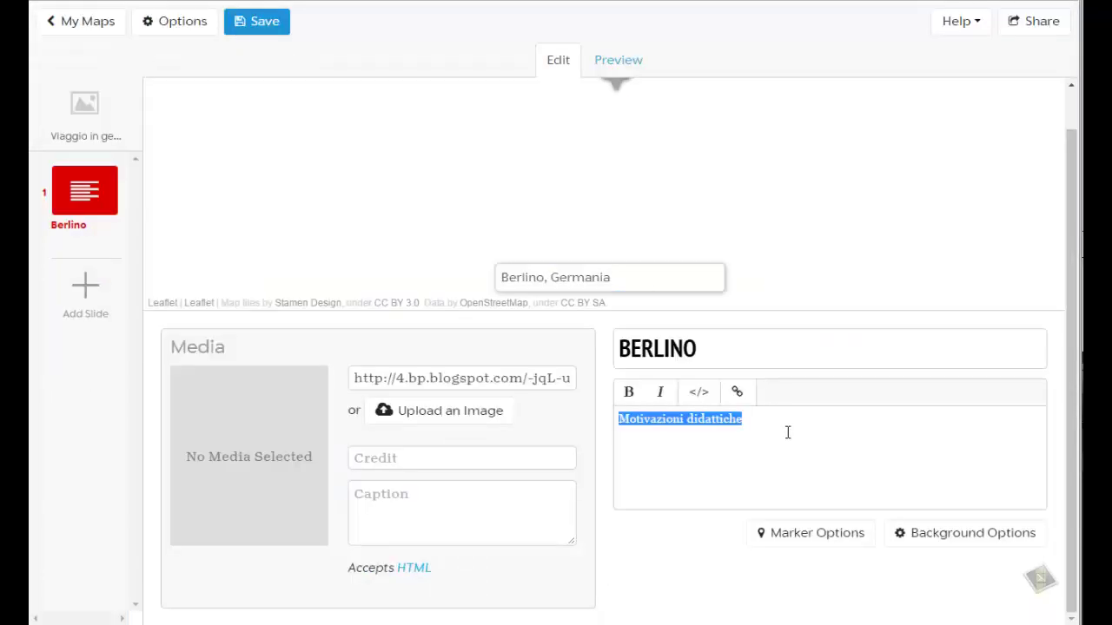
pyautogui.rightClick(766, 428)
pyautogui.click(812, 519)
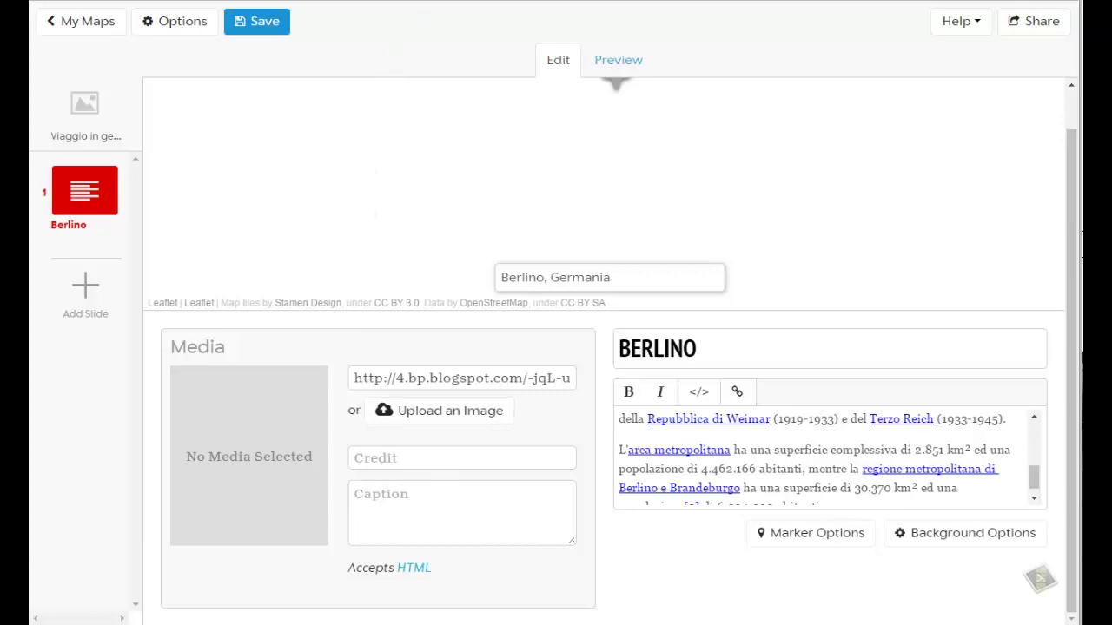
# Browse Google's image results for "berlino" and open the Brandenburg Gate photo from viaggio-in-germania.de at full size
pyautogui.hotkey('ctrl', 'Tab')
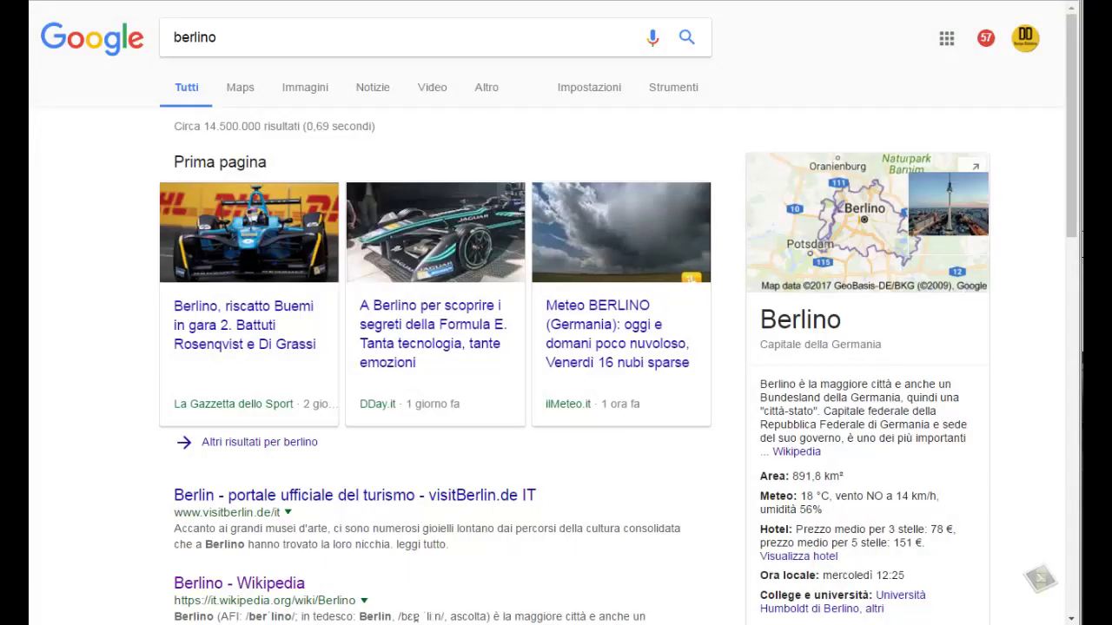
pyautogui.click(320, 90)
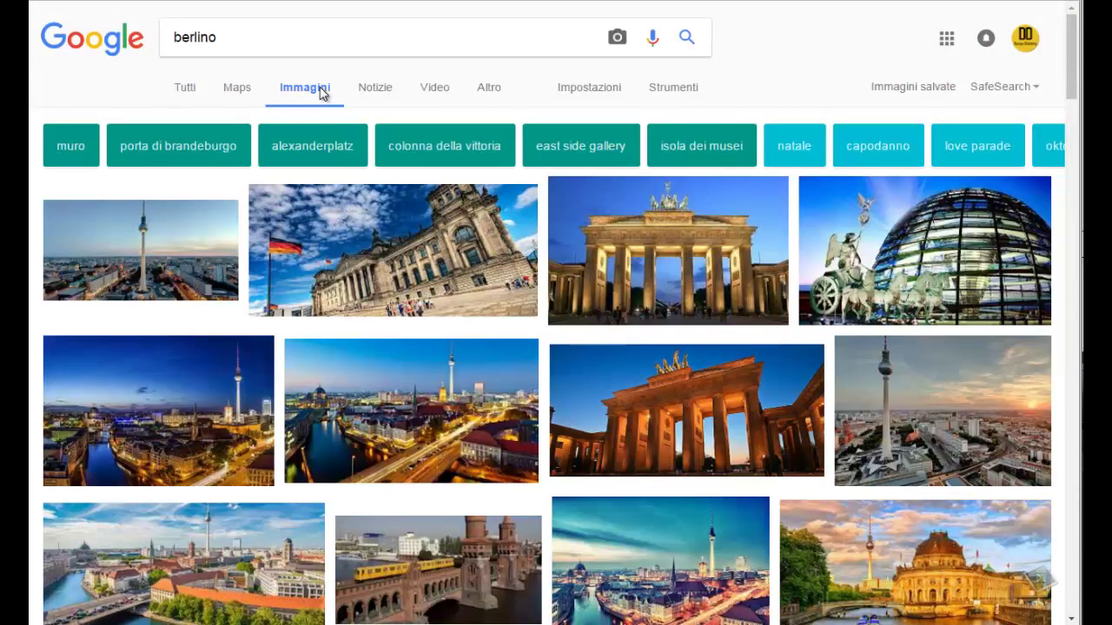
pyautogui.click(184, 233)
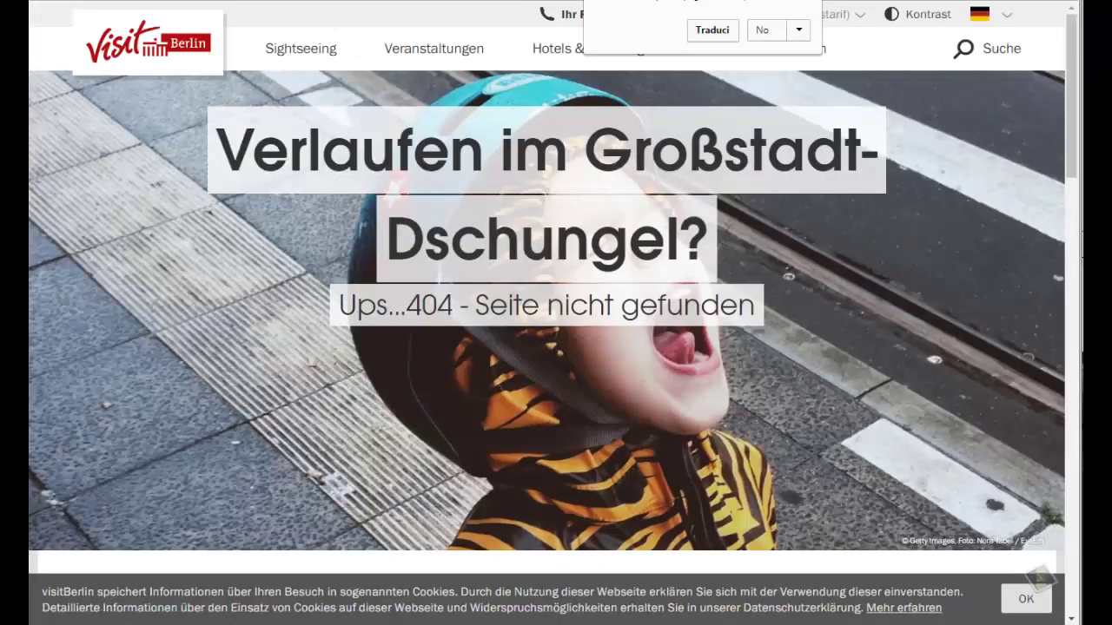
pyautogui.hotkey('alt', 'Left')
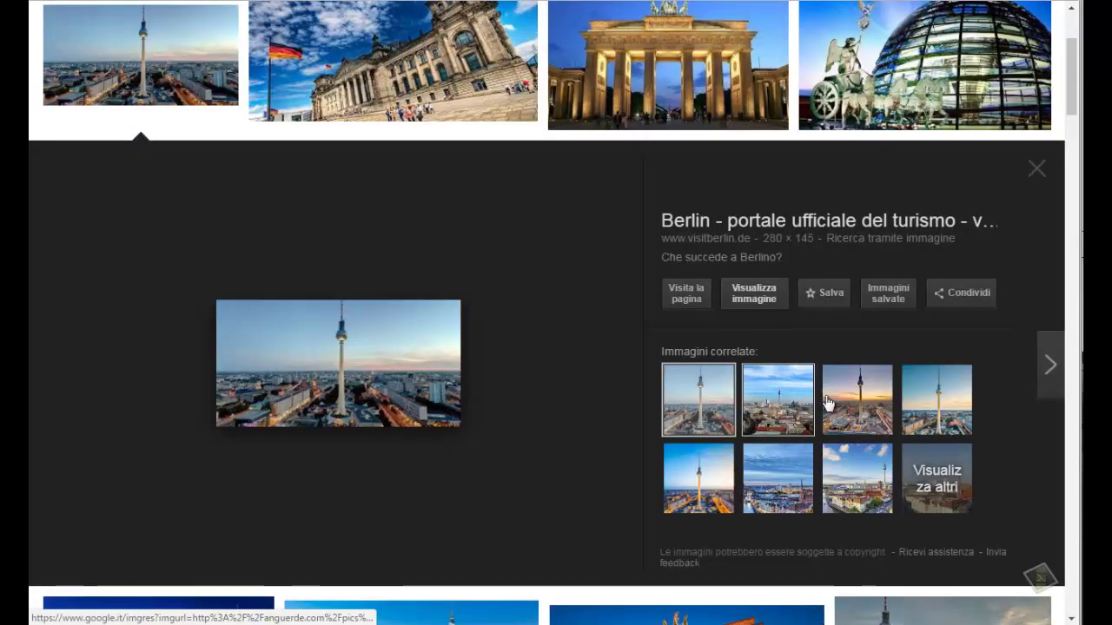
pyautogui.click(923, 404)
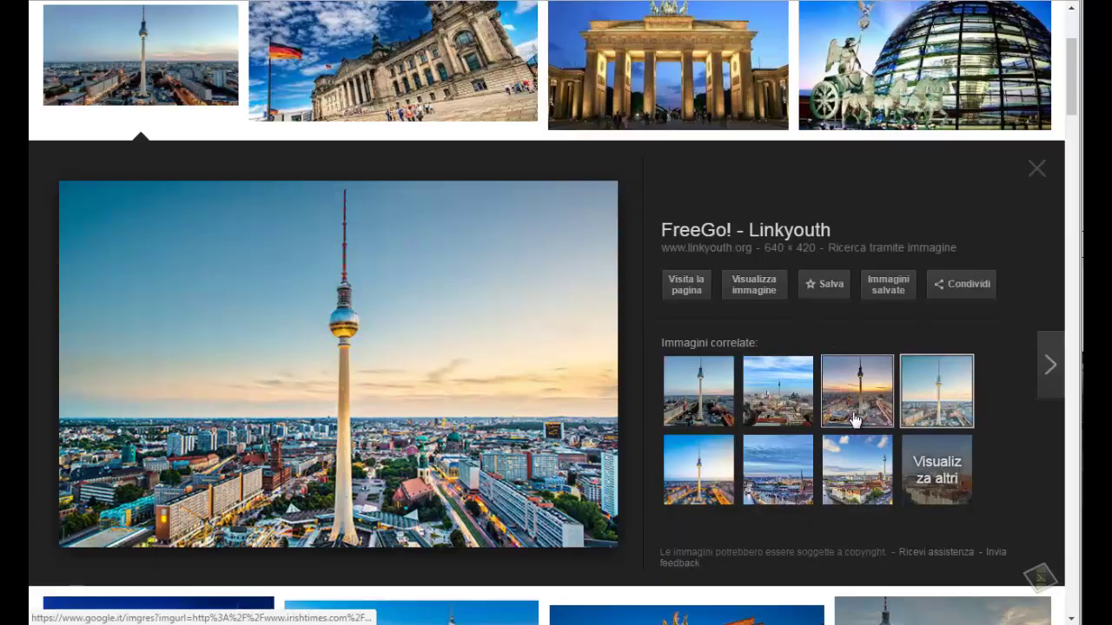
pyautogui.scroll(-1, 795, 396)
pyautogui.scroll(3, 795, 395)
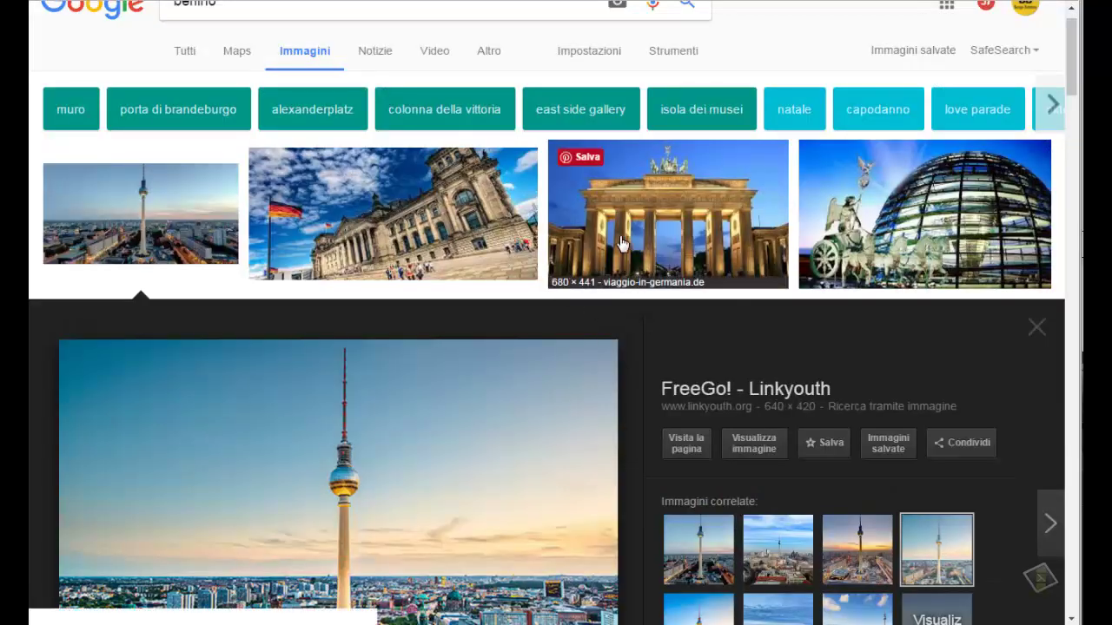
pyautogui.click(623, 246)
pyautogui.click(770, 298)
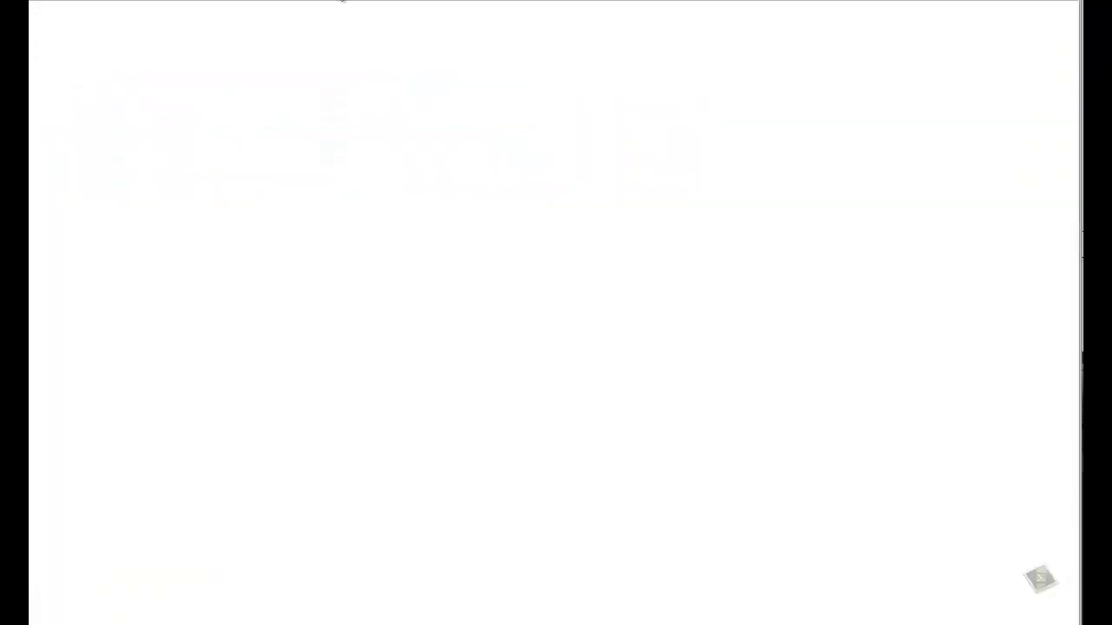
# Replace the Berlino slide's media URL with the copied address of the brandenburger-tor.jpg photo and save the story map
pyautogui.rightClick(300, 3)
pyautogui.click(313, 26)
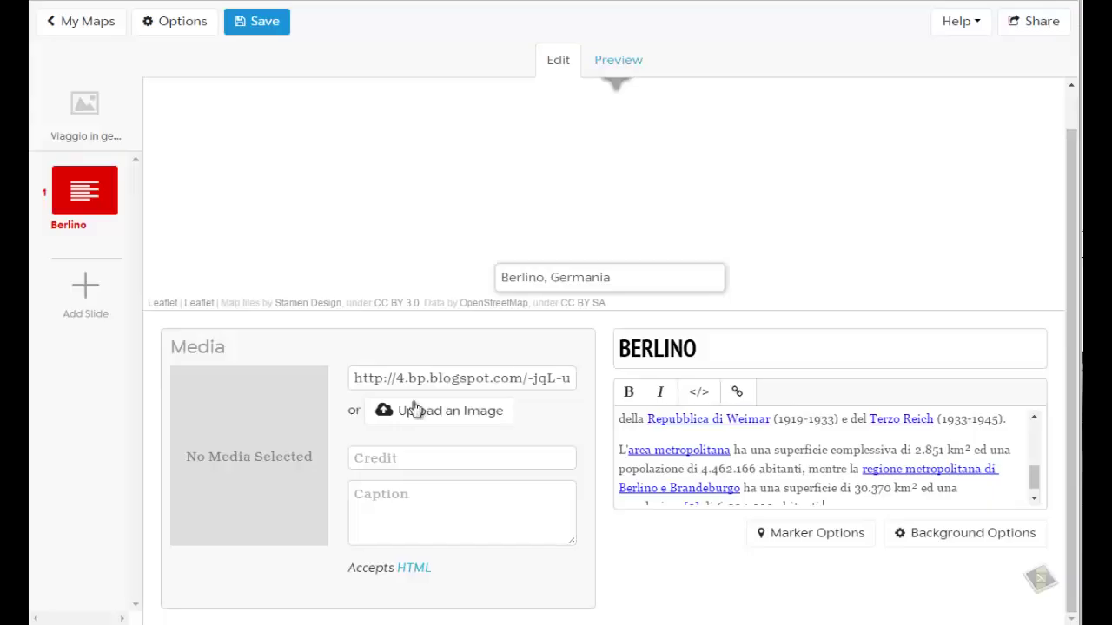
pyautogui.moveTo(354, 377); pyautogui.dragTo(538, 391)
pyautogui.press('BackSpace')
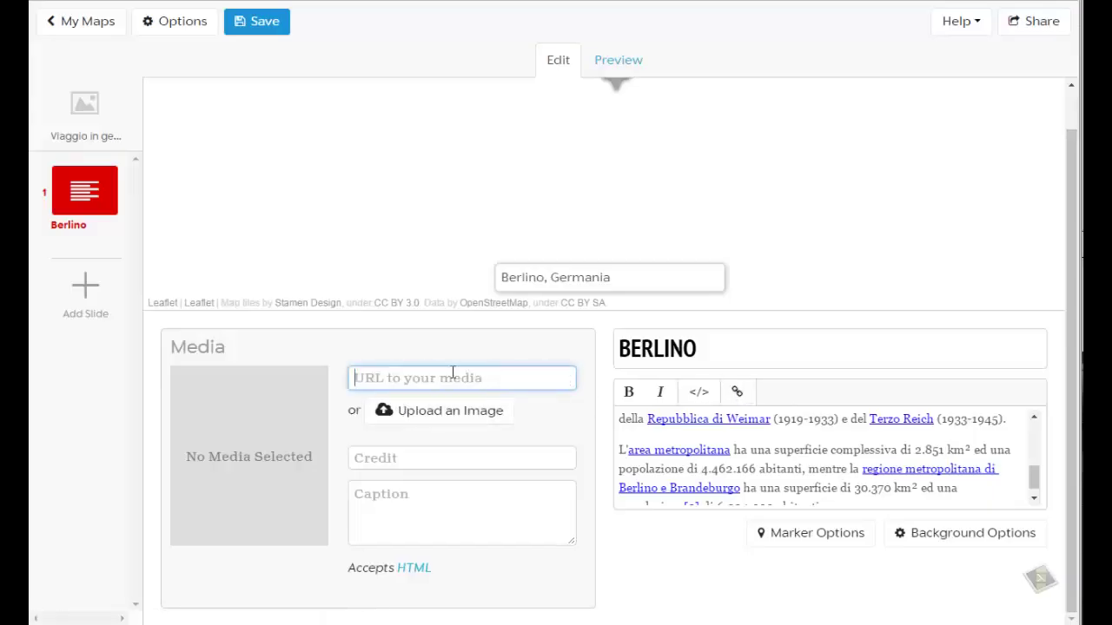
pyautogui.rightClick(454, 376)
pyautogui.click(511, 469)
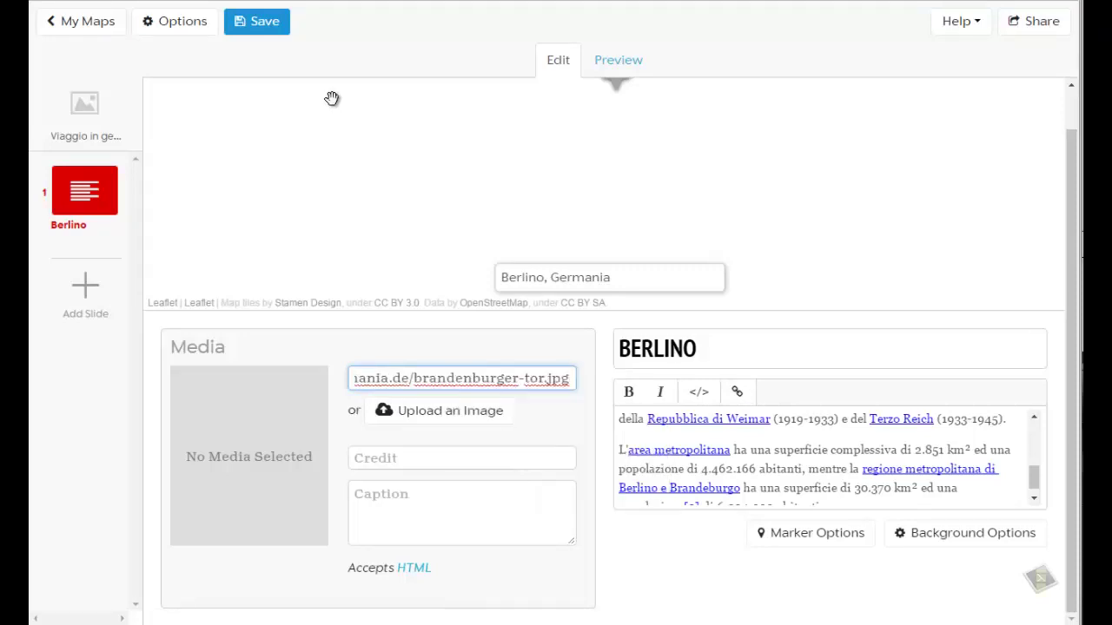
pyautogui.click(268, 26)
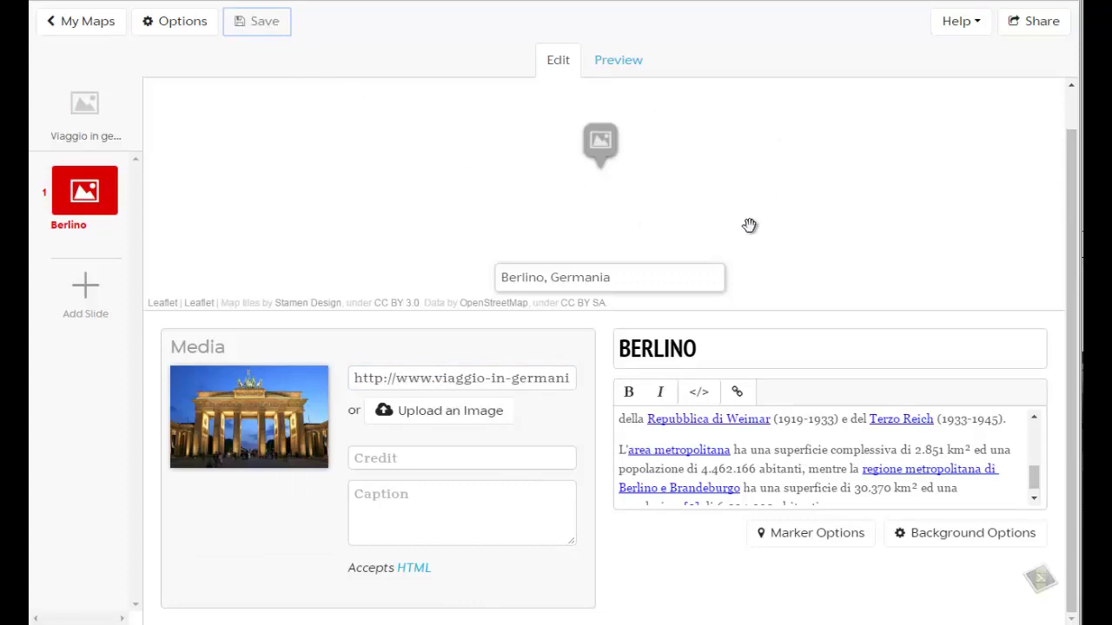
# Add a new slide after Berlino and replace its headline with "AMBURGO"
pyautogui.click(90, 300)
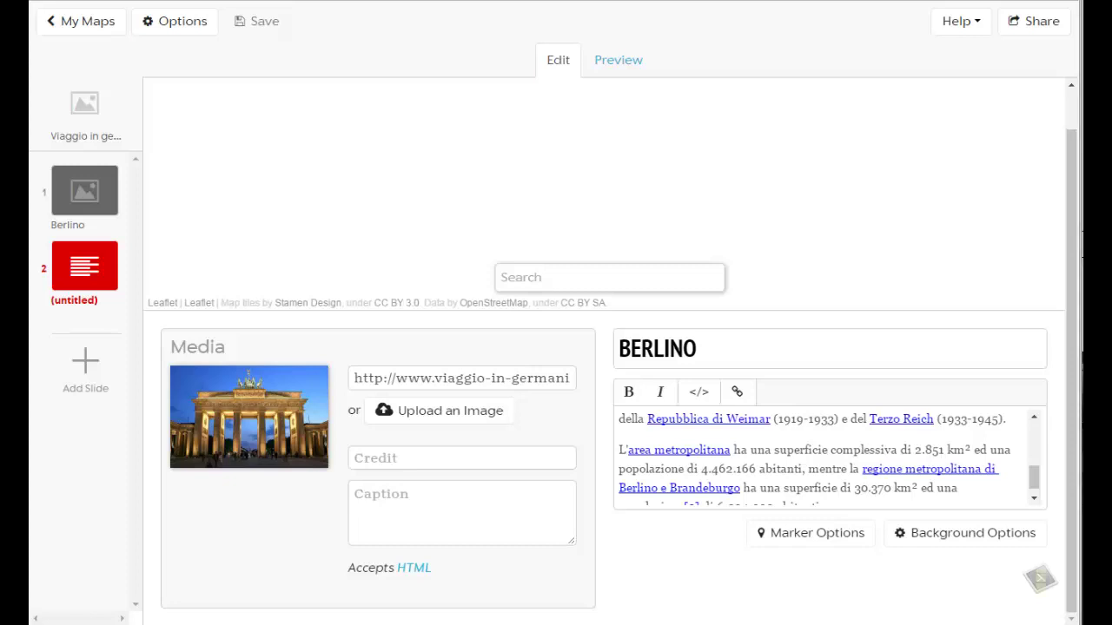
pyautogui.moveTo(713, 347); pyautogui.dragTo(571, 347)
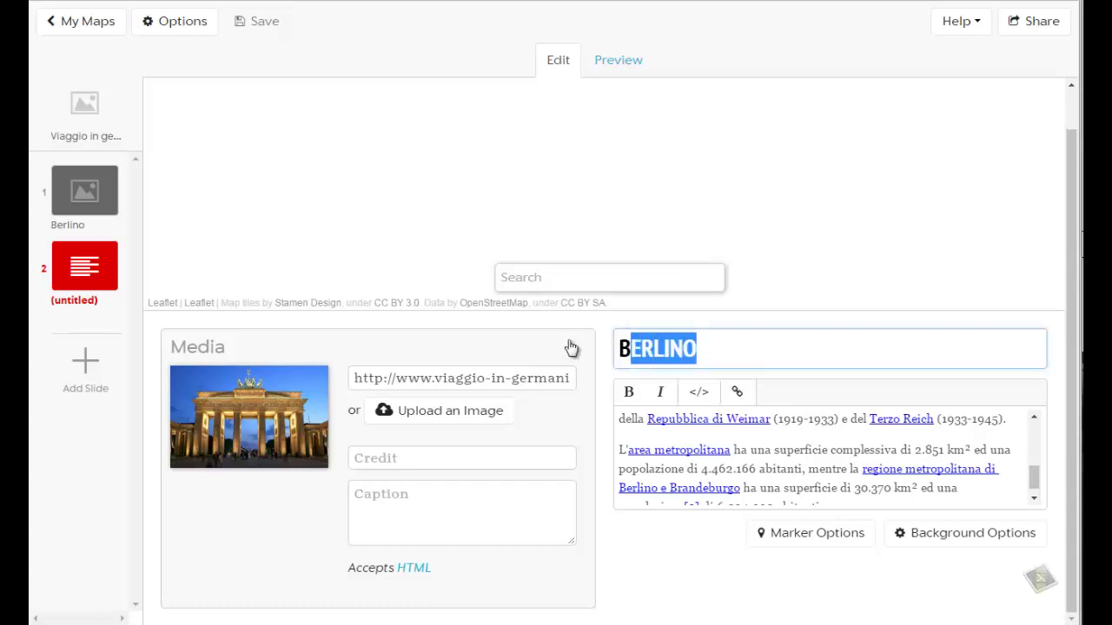
pyautogui.write('AM')
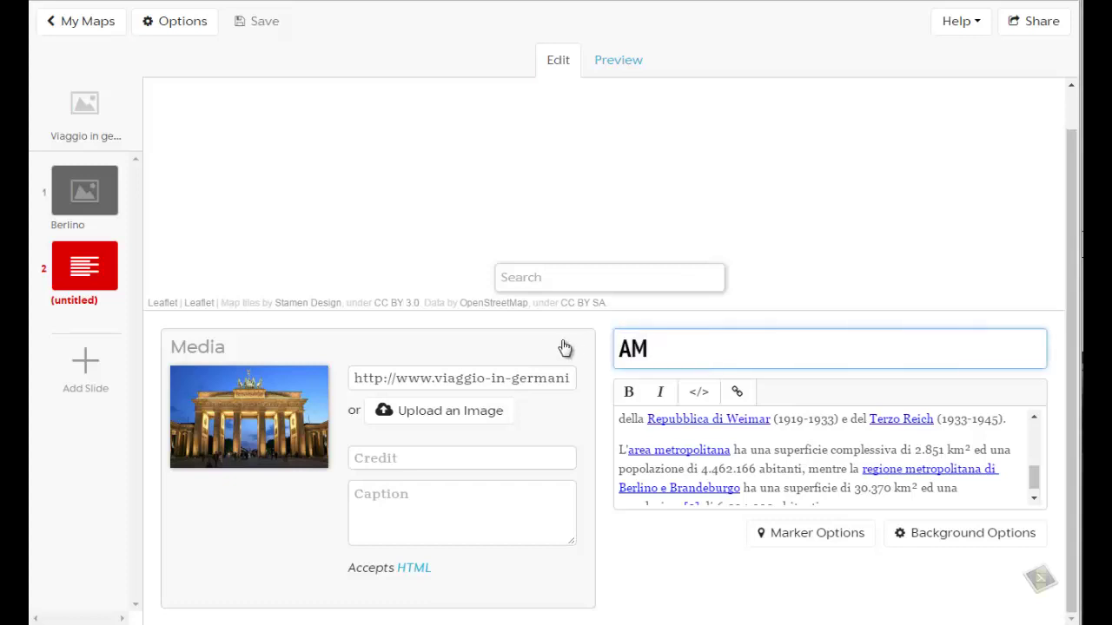
pyautogui.write('BURGO')
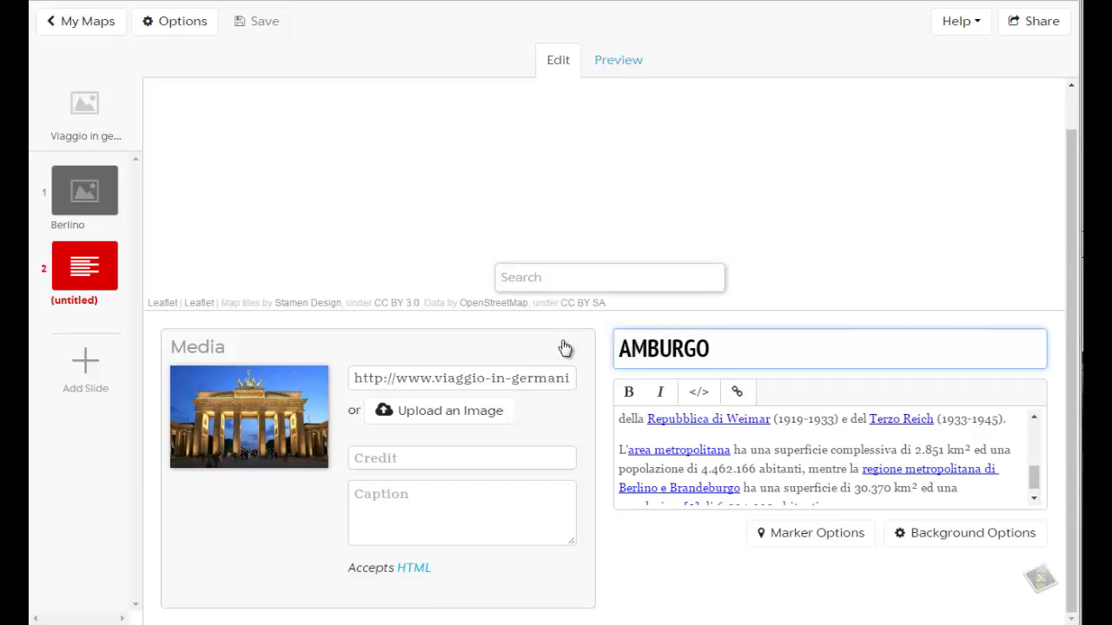
# Replace the Amburgo slide's body text with the three introductory paragraphs copied from the Italian Wikipedia article on Amburgo
pyautogui.hotkey('ctrl', 'Tab')
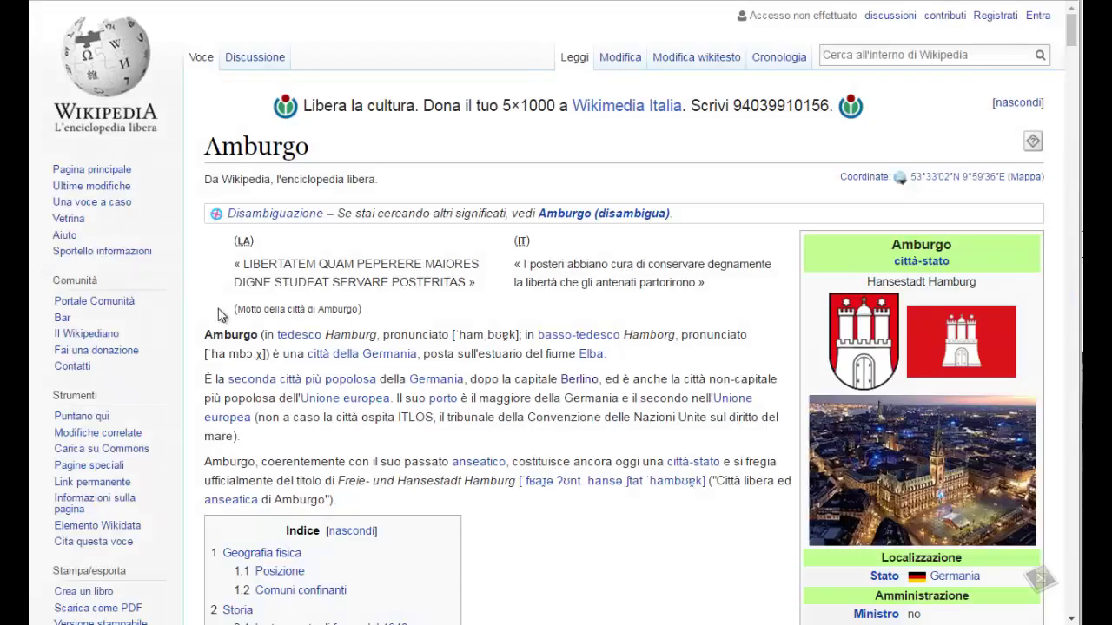
pyautogui.moveTo(207, 333); pyautogui.dragTo(364, 501)
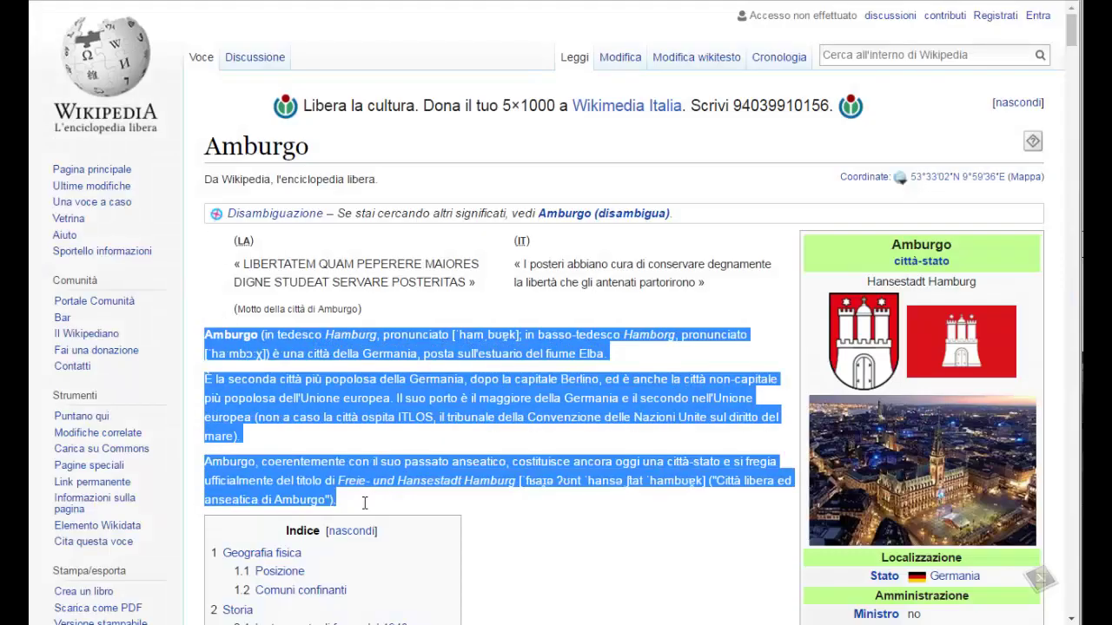
pyautogui.rightClick(330, 382)
pyautogui.click(360, 382)
pyautogui.hotkey('ctrl', 'Tab')
pyautogui.click(619, 419)
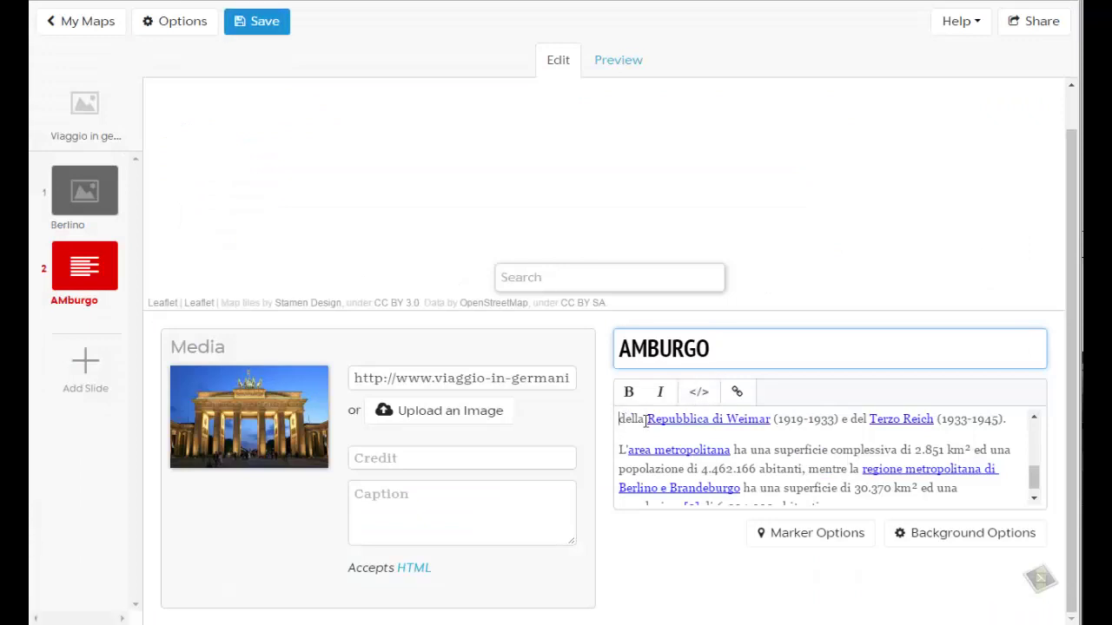
pyautogui.moveTo(619, 420); pyautogui.dragTo(899, 568)
pyautogui.press('BackSpace')
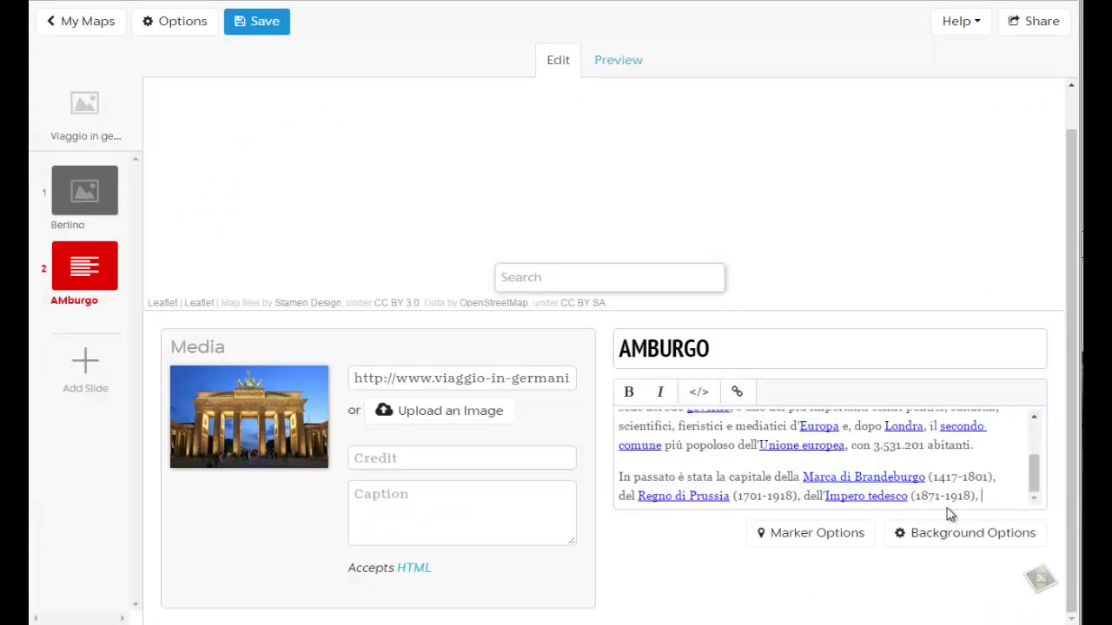
pyautogui.hotkey('ctrl', 'a')
pyautogui.press('BackSpace')
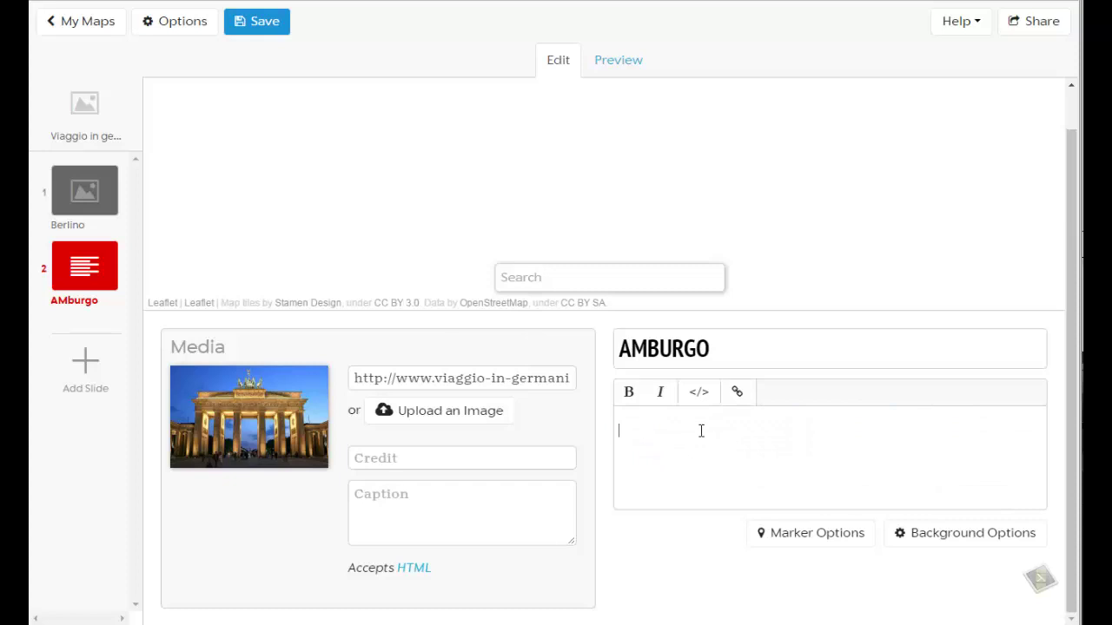
pyautogui.rightClick(701, 431)
pyautogui.click(734, 285)
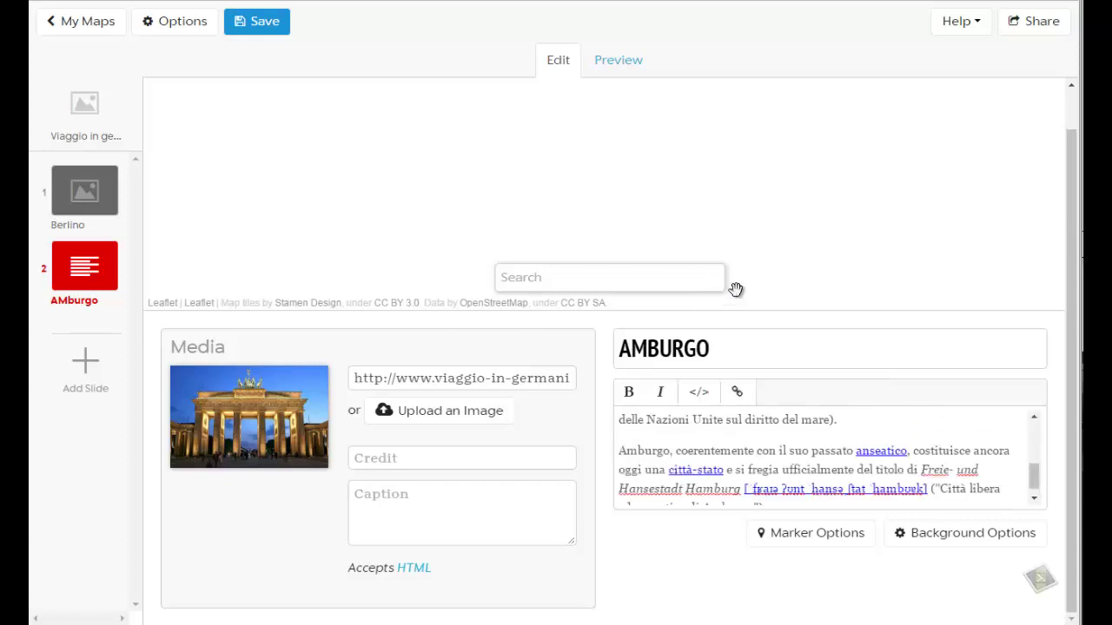
# Replace the Amburgo slide's media URL with the address of the Hamburg Rathaus photo from the Wikipedia article's infobox
pyautogui.moveTo(351, 378); pyautogui.dragTo(675, 390)
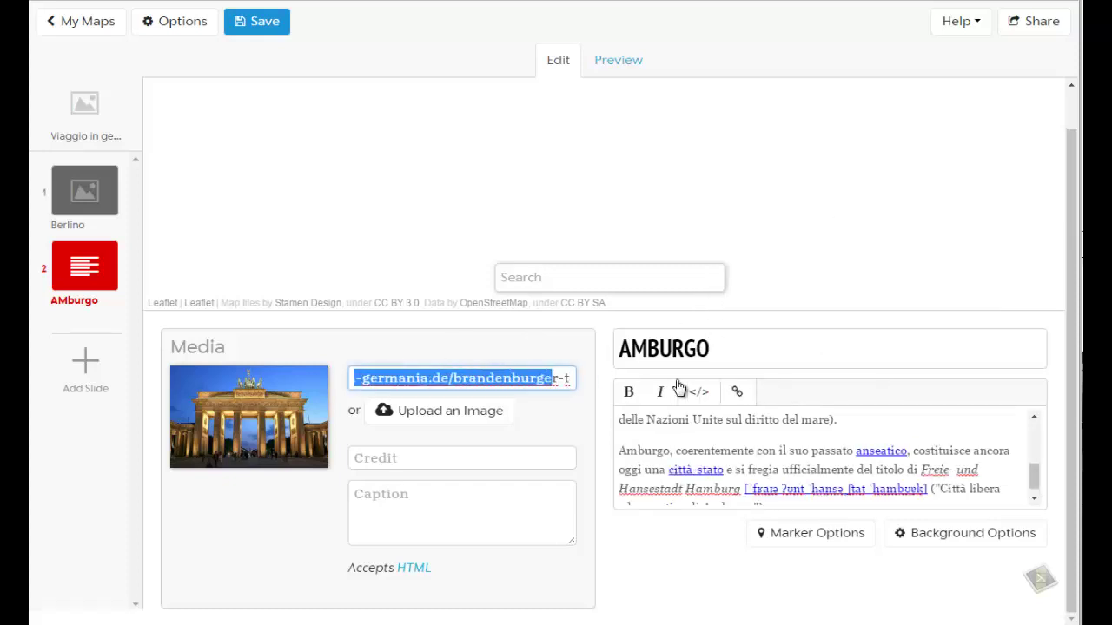
pyautogui.press('BackSpace')
pyautogui.hotkey('ctrl', 'Tab')
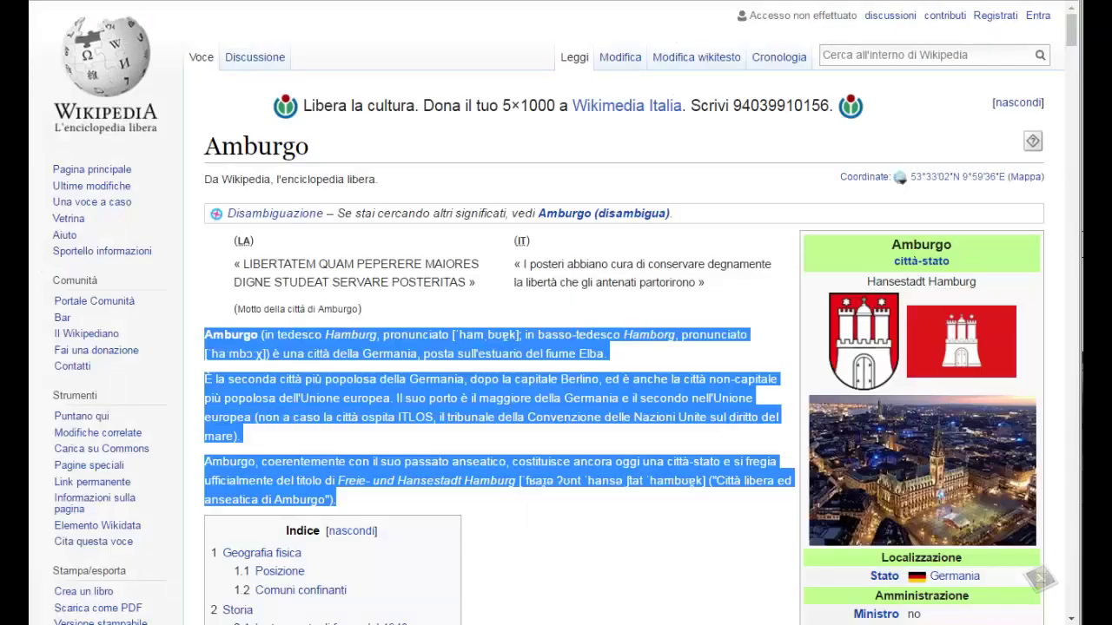
pyautogui.scroll(-3, 703, 206)
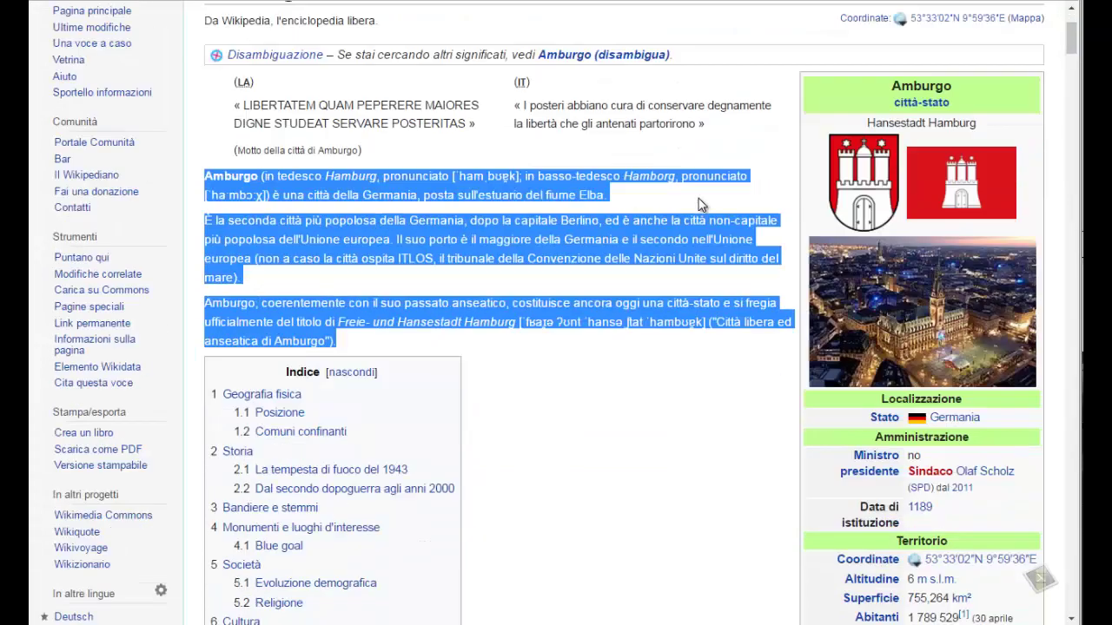
pyautogui.click(877, 297)
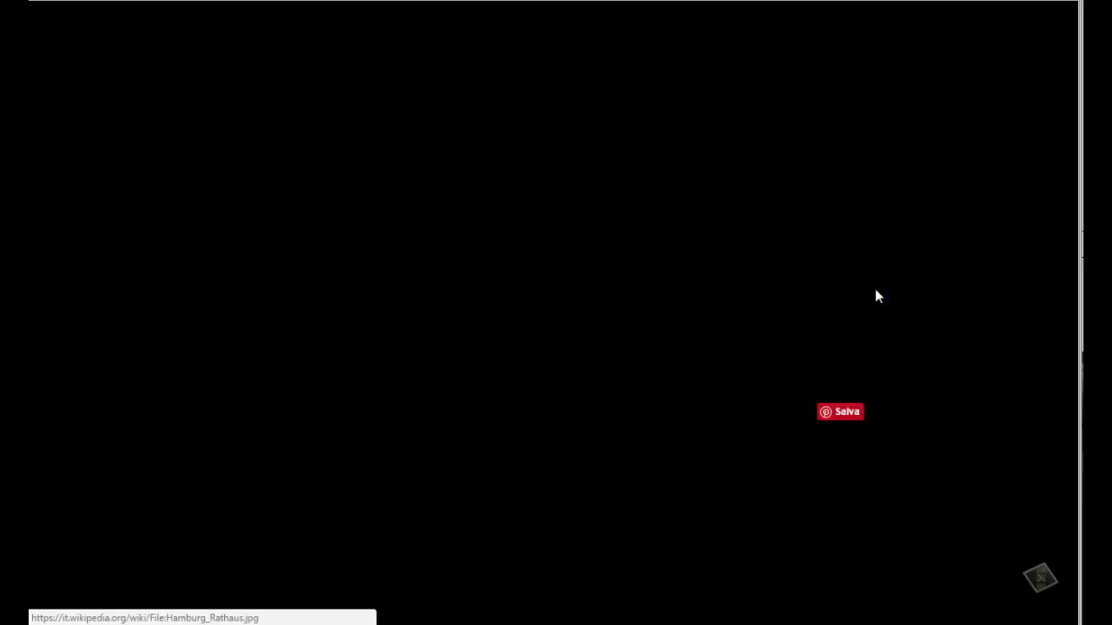
pyautogui.rightClick(450, 218)
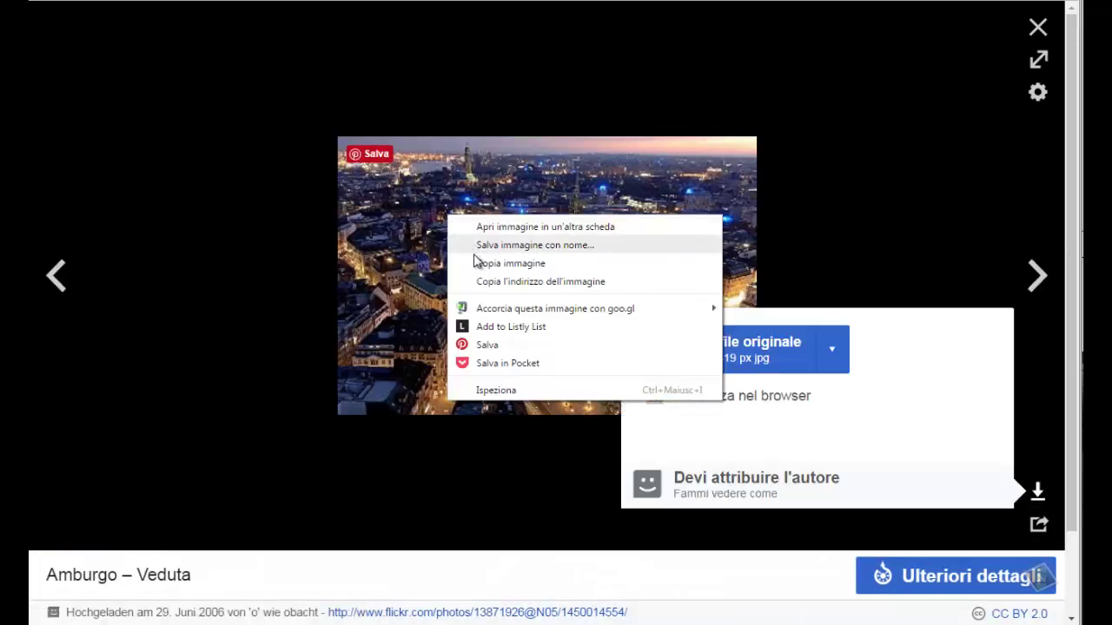
pyautogui.click(521, 281)
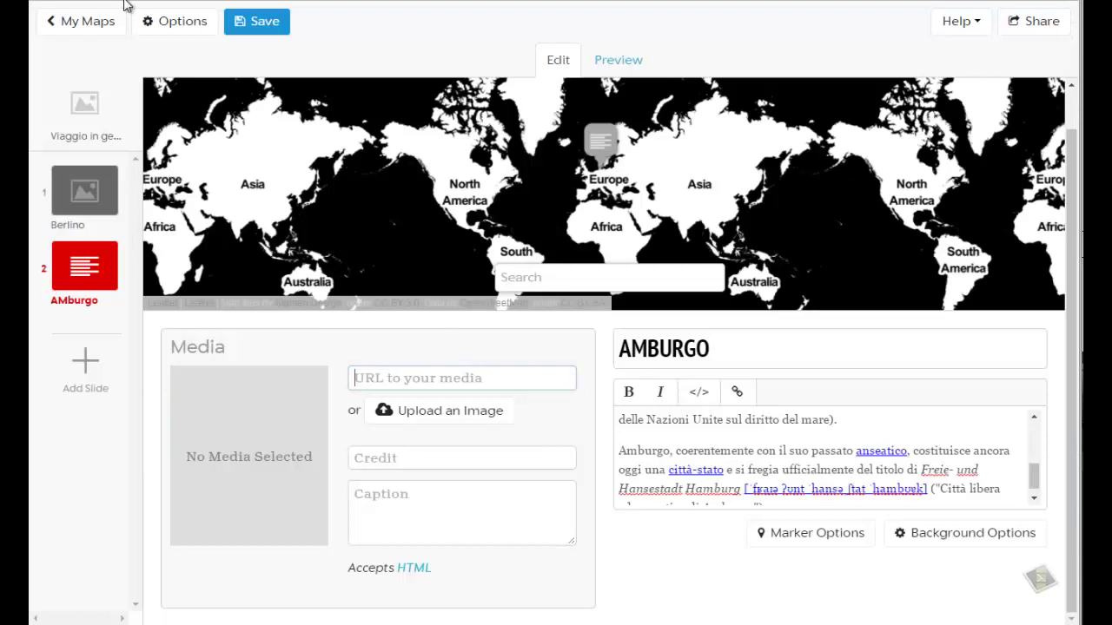
pyautogui.click(457, 376)
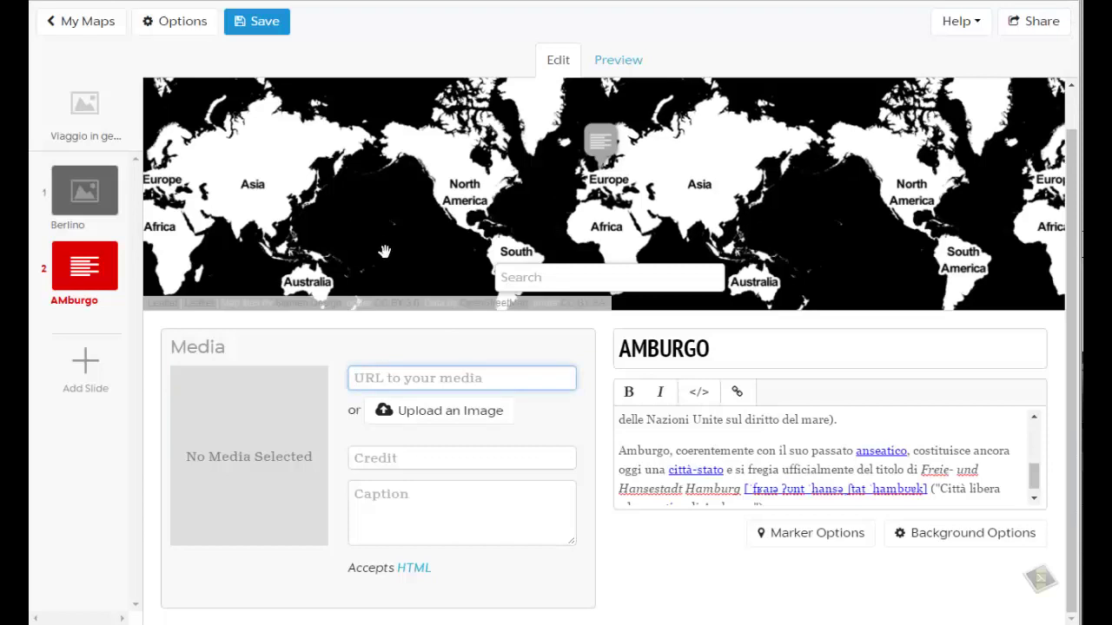
pyautogui.rightClick(467, 387)
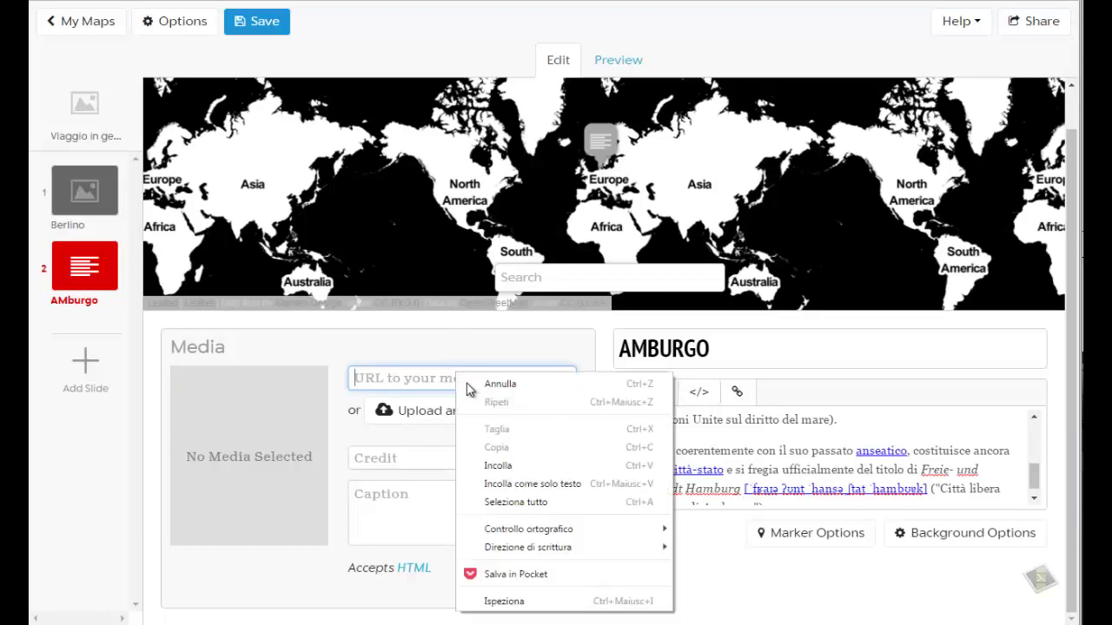
pyautogui.click(509, 465)
# Set the Amburgo slide's map location to Amburgo, Germania and save the story map
pyautogui.click(579, 286)
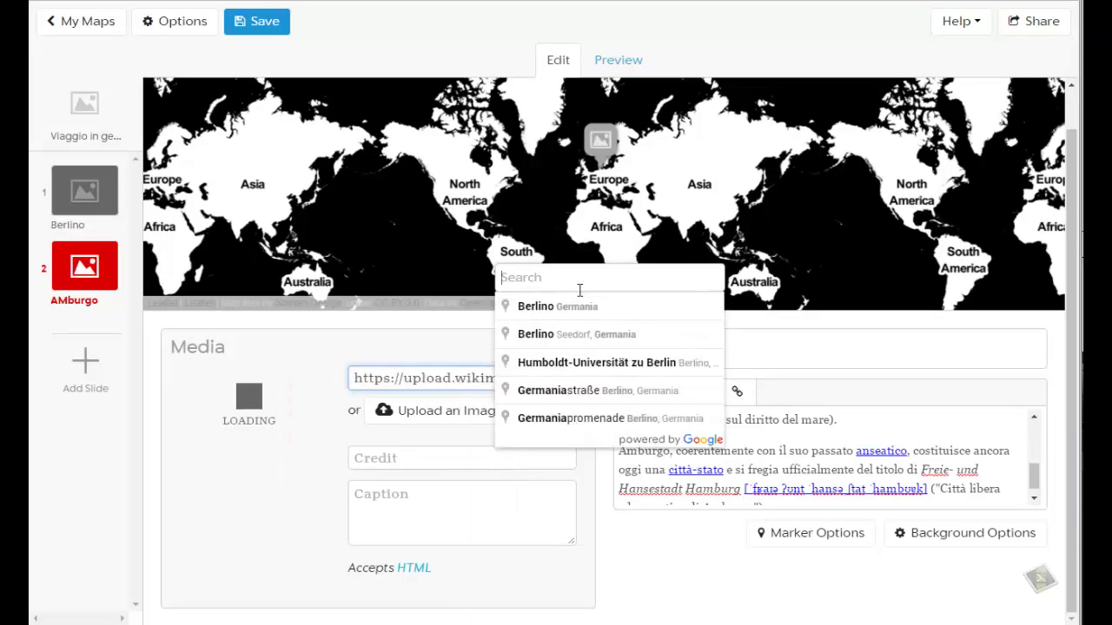
pyautogui.write('amburgo')
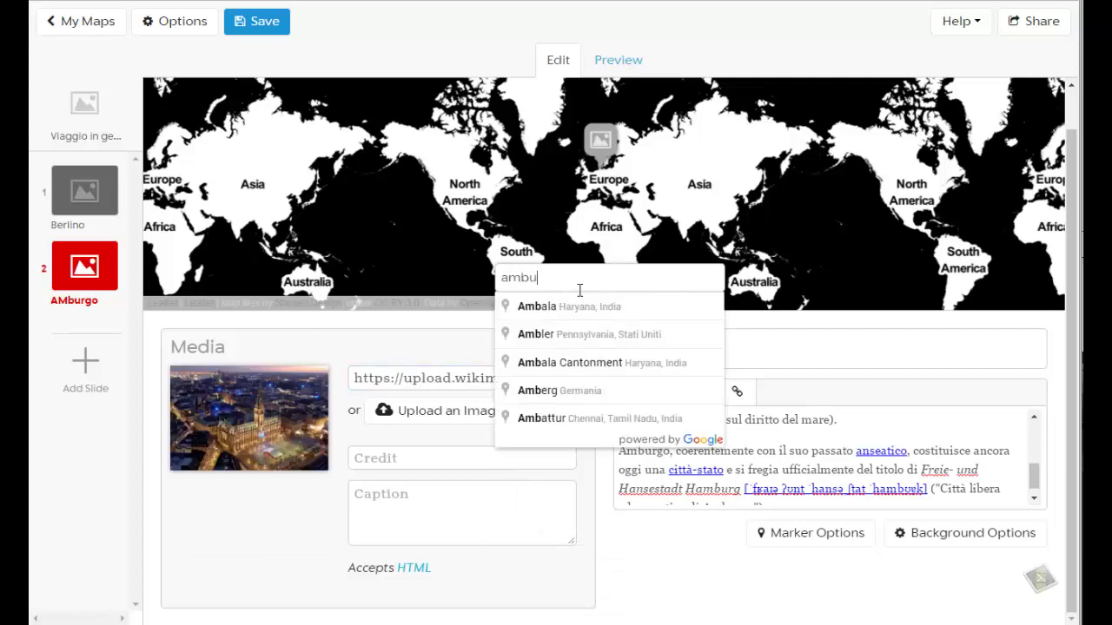
pyautogui.click(582, 311)
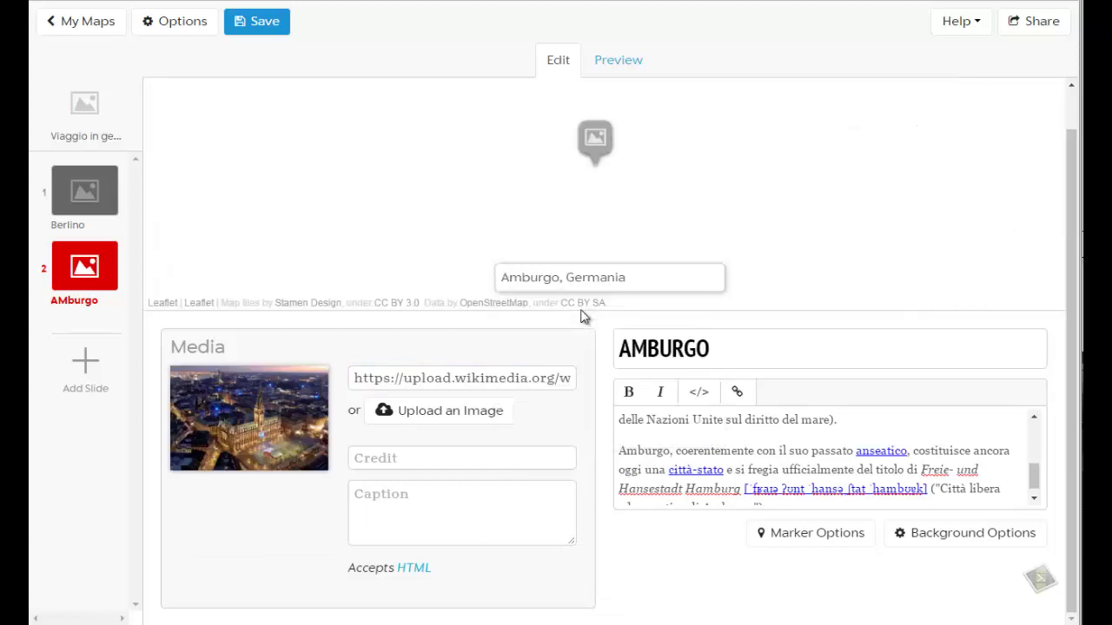
pyautogui.click(267, 31)
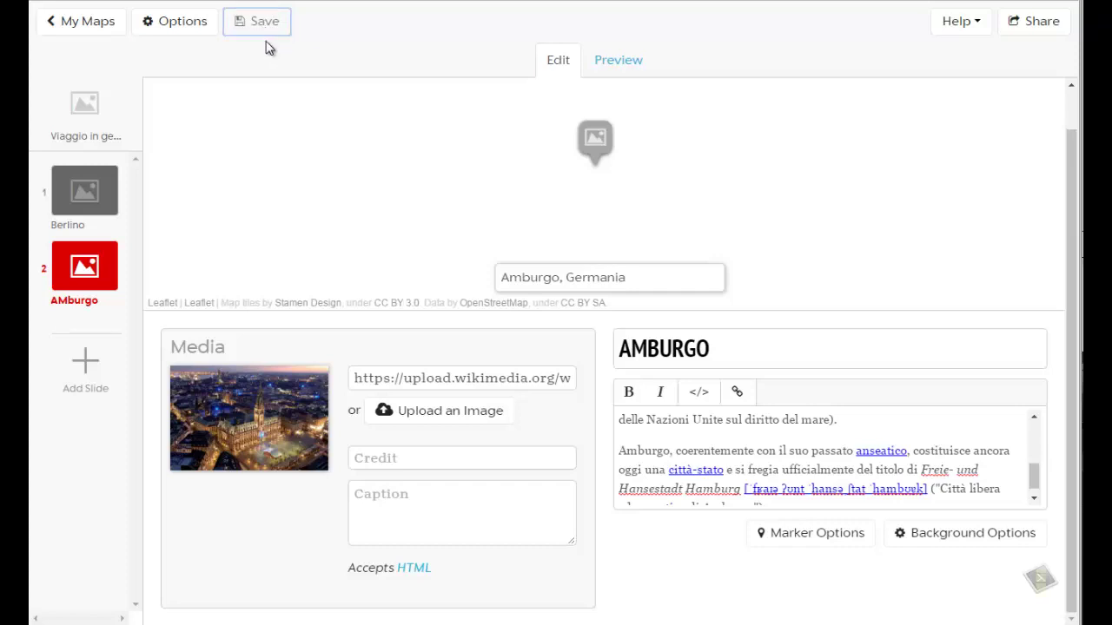
# Preview the story map, examine the title, Berlino and Amburgo slides with their map positions, and return to editing
pyautogui.click(617, 68)
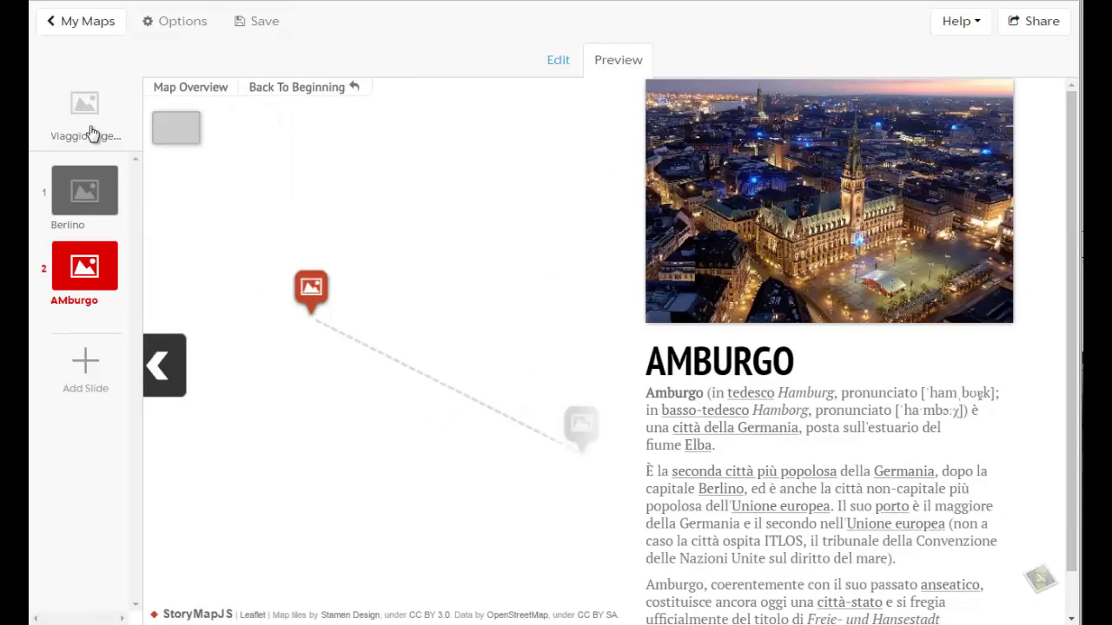
pyautogui.click(77, 130)
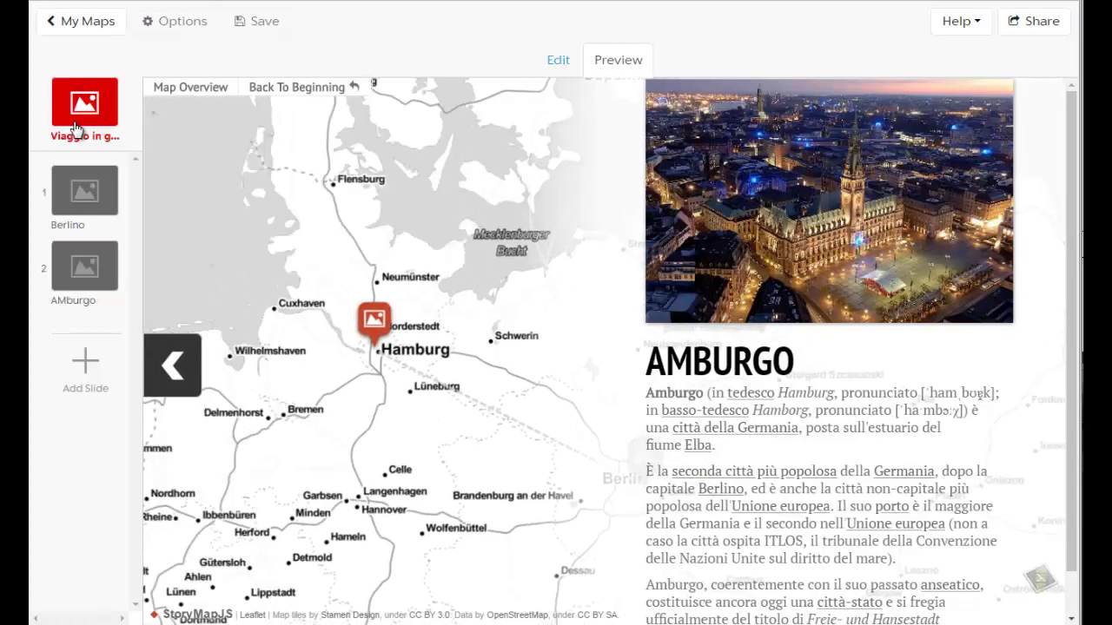
pyautogui.click(83, 186)
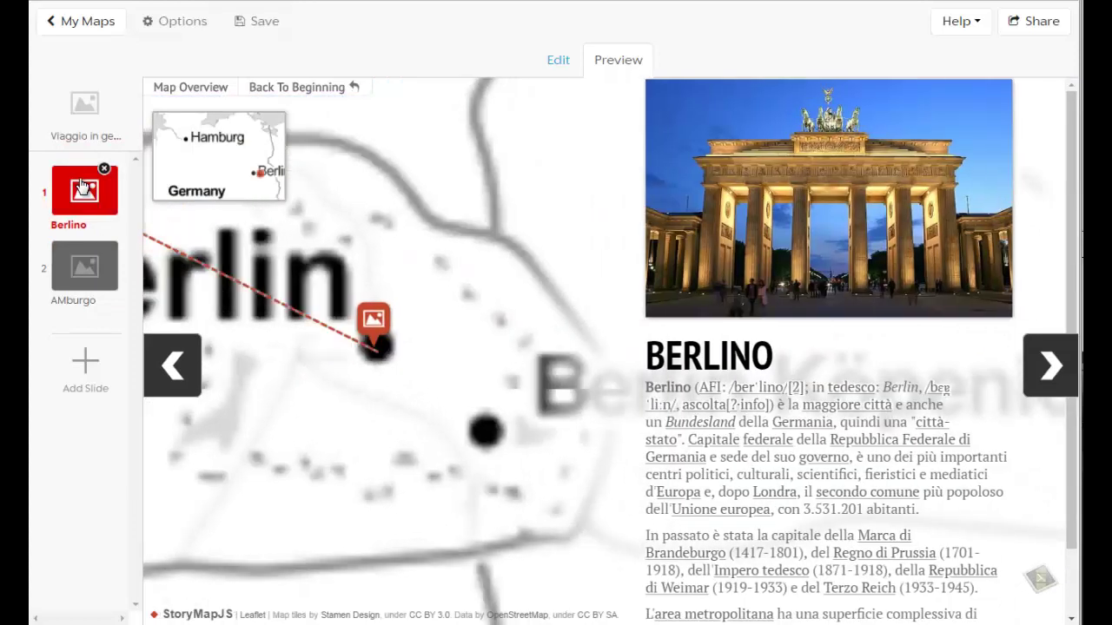
pyautogui.click(84, 270)
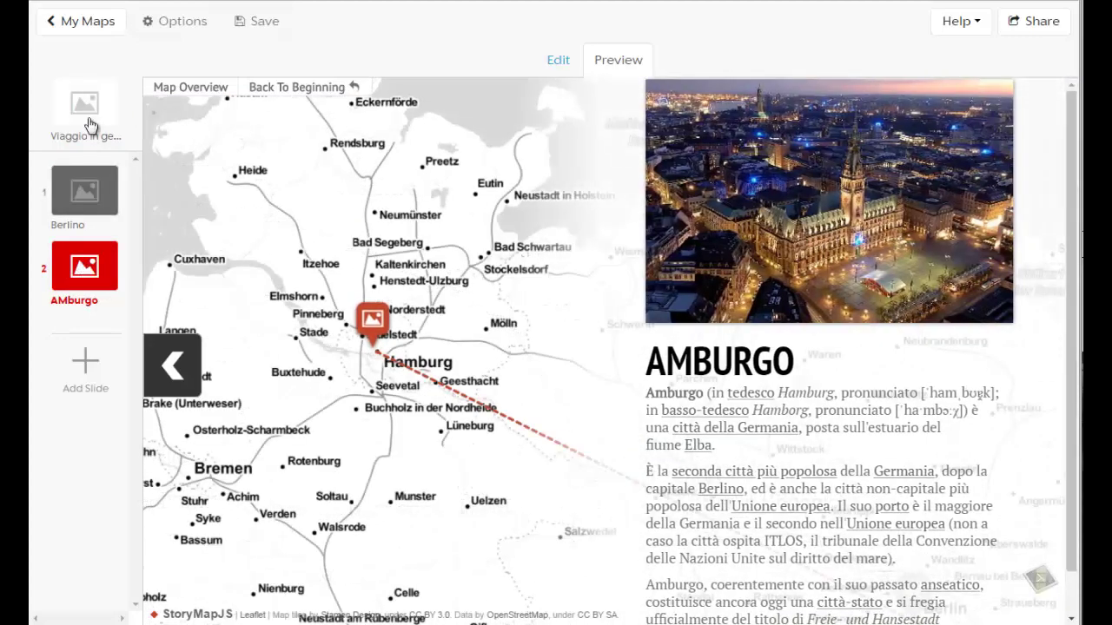
pyautogui.click(89, 124)
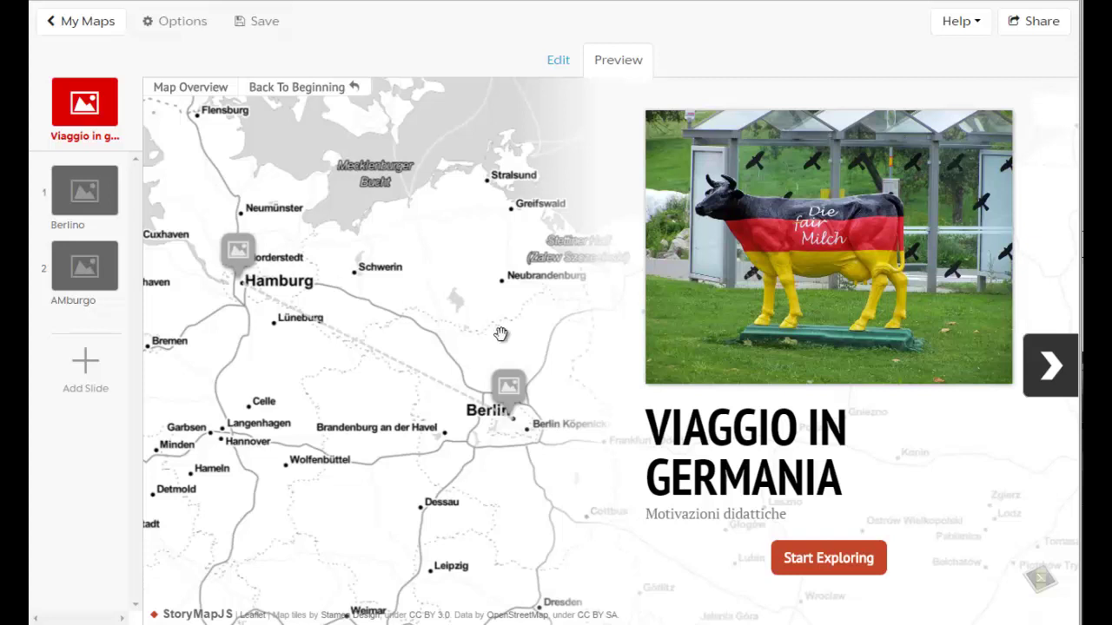
pyautogui.moveTo(457, 337); pyautogui.dragTo(432, 378)
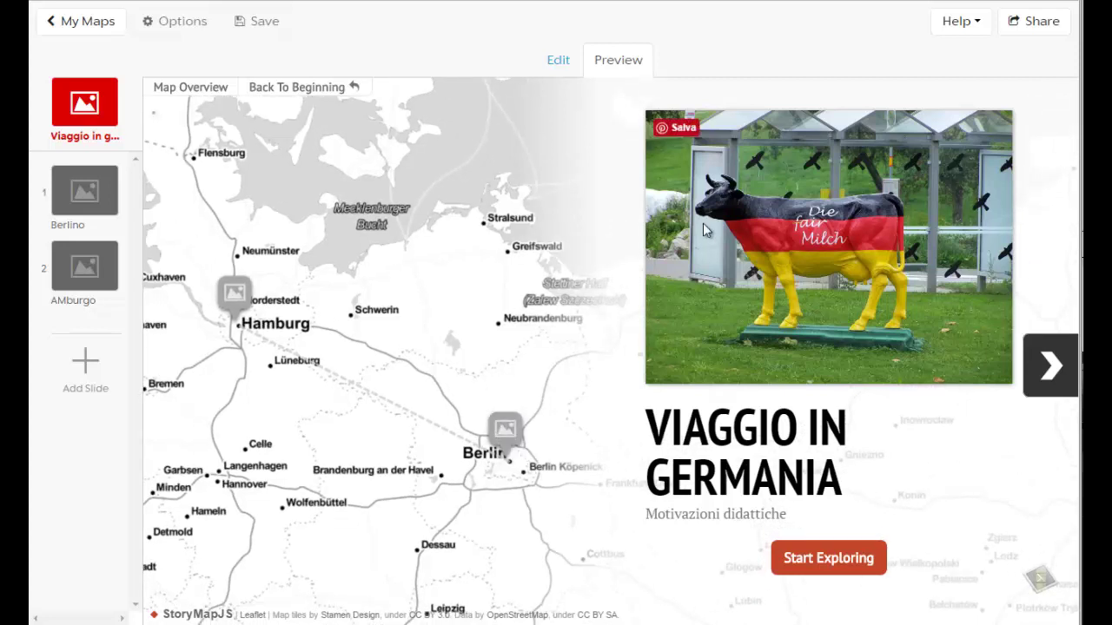
pyautogui.click(832, 562)
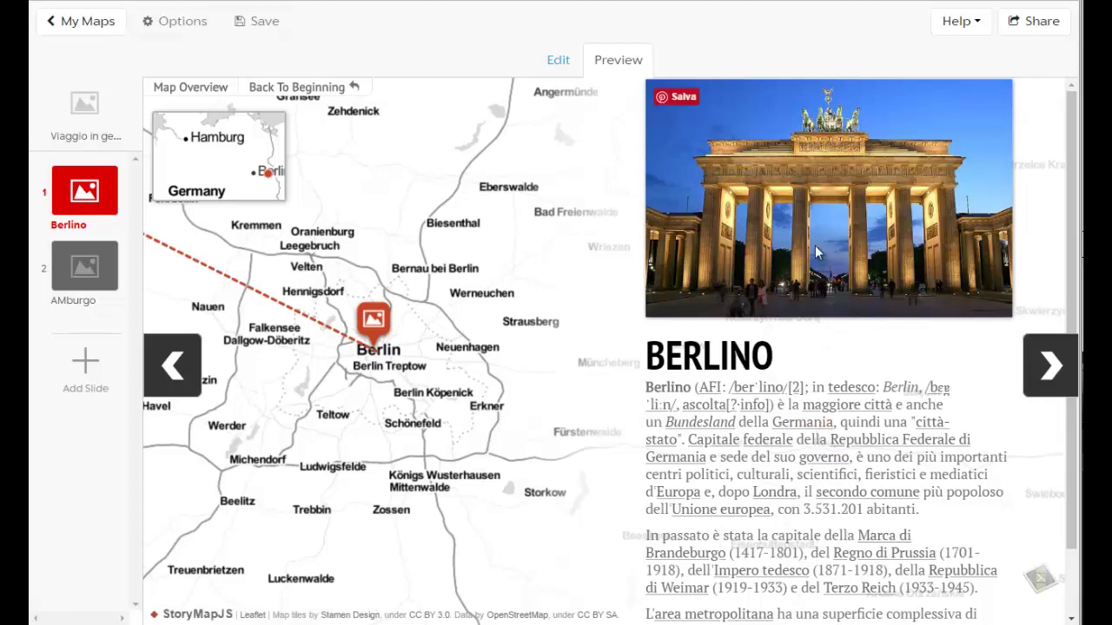
pyautogui.click(109, 276)
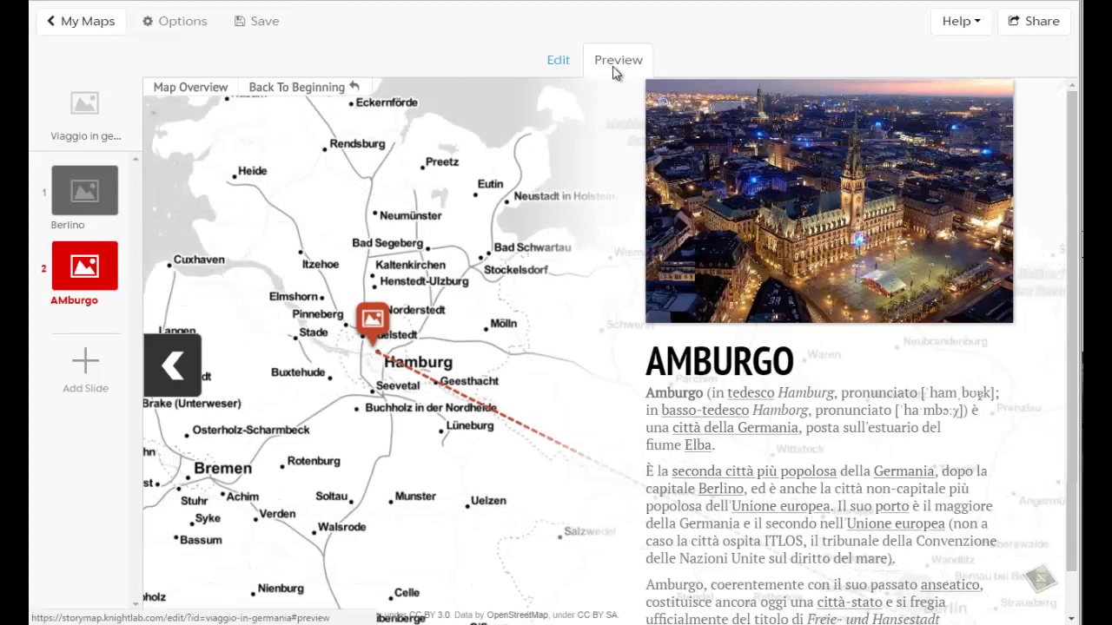
pyautogui.click(557, 62)
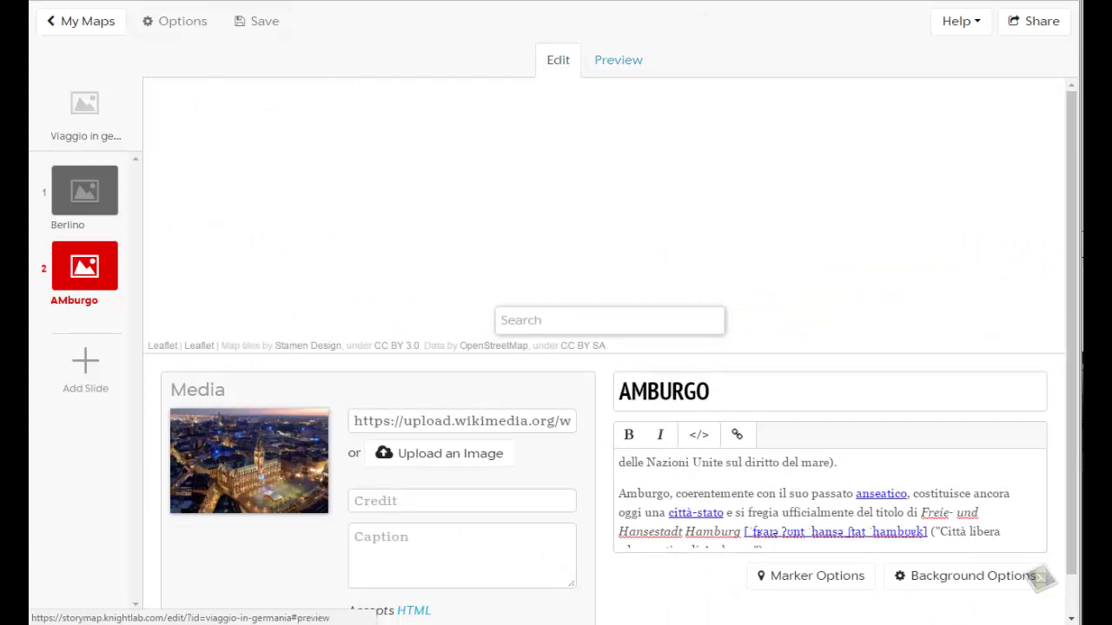
# Set the Amburgo slide's map location to Monaco di Baviera, Germania
pyautogui.click(649, 323)
pyautogui.write('monaco')
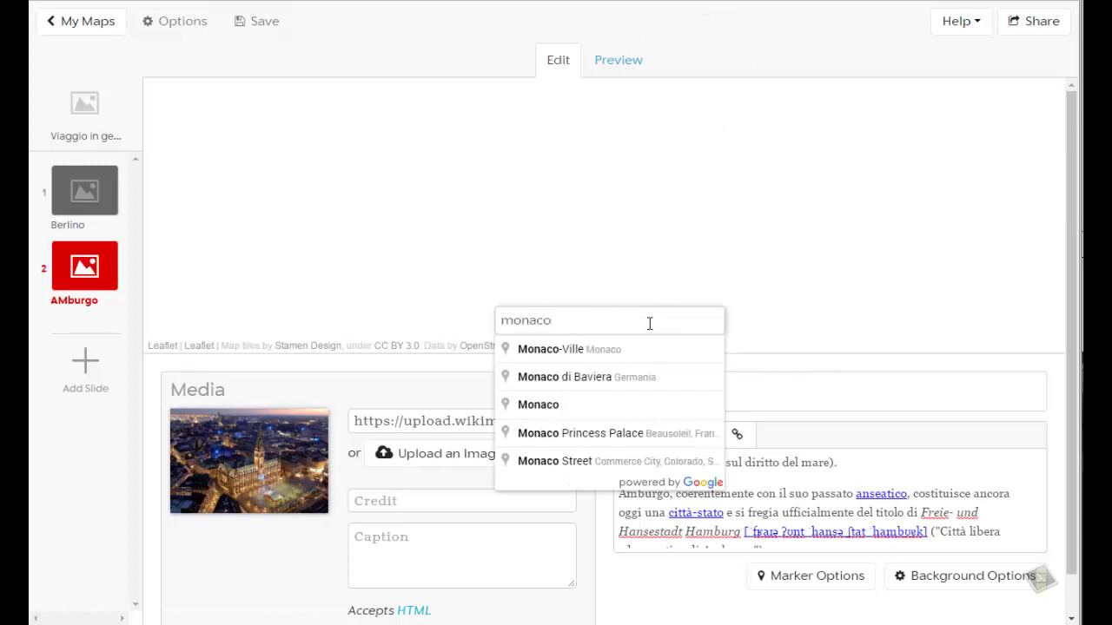
pyautogui.click(625, 376)
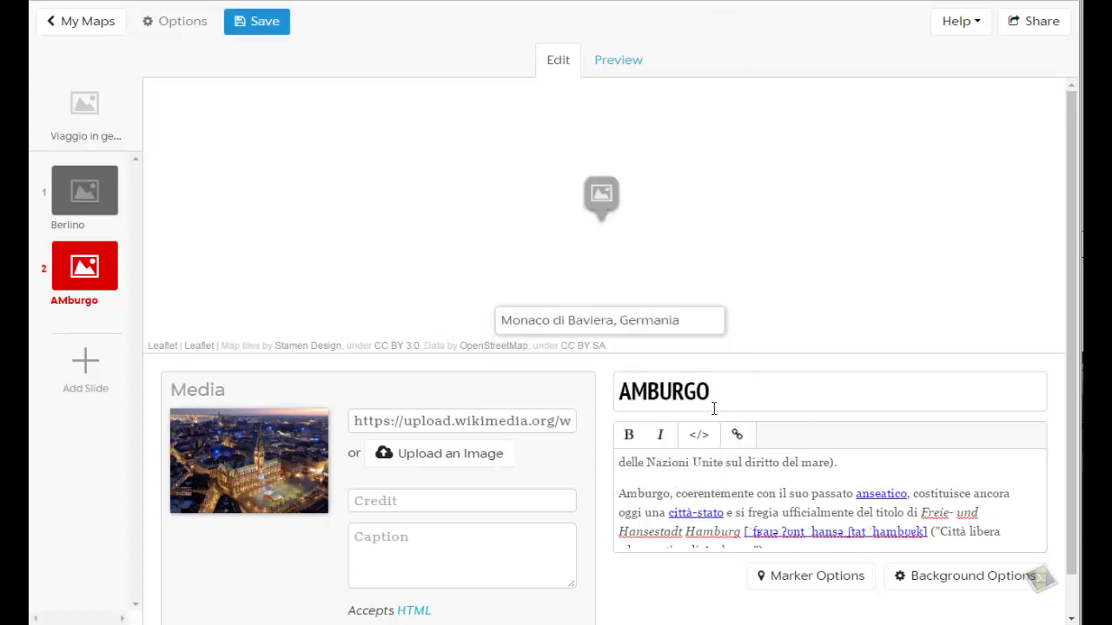
# Add a third slide with the headline "monaco" and set its map location to Monaco di Baviera, Germania
pyautogui.click(88, 372)
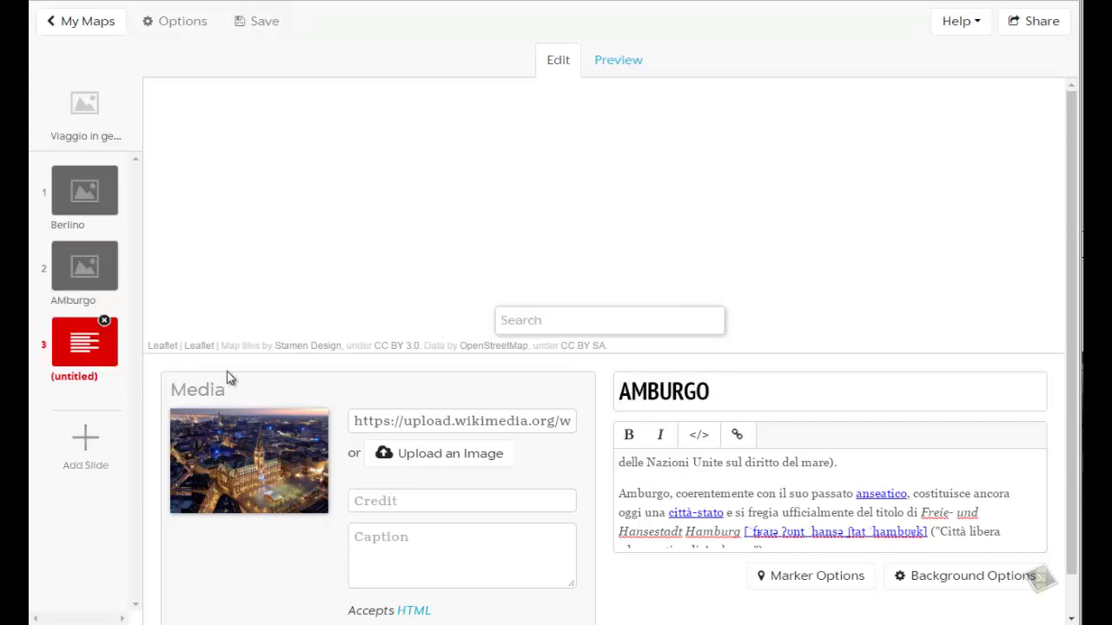
pyautogui.moveTo(724, 391); pyautogui.dragTo(591, 398)
pyautogui.write('MONACO')
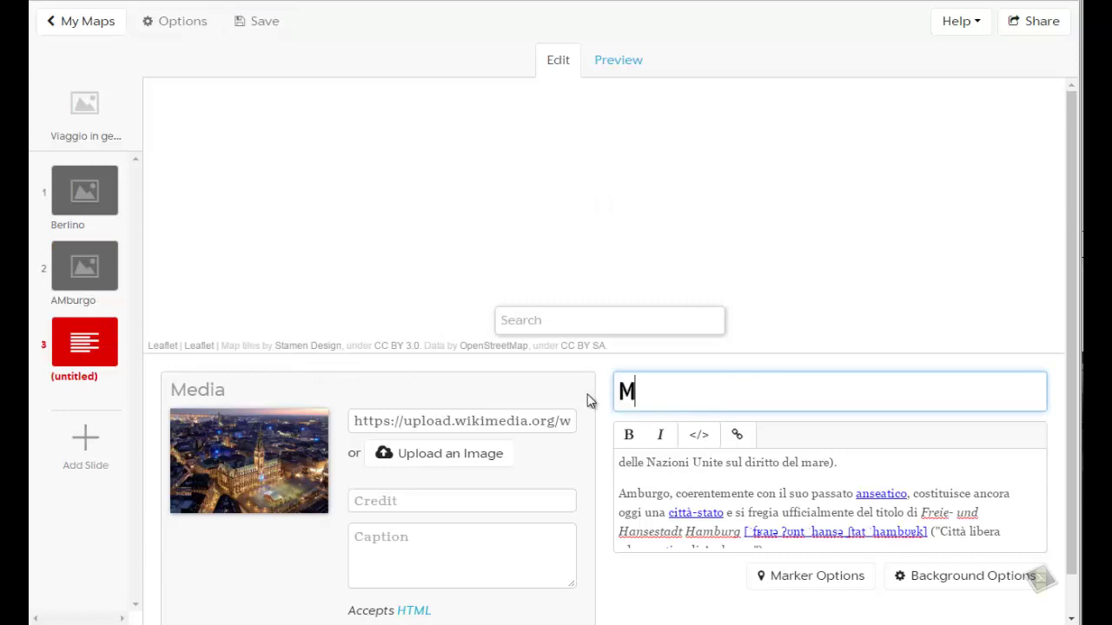
pyautogui.click(572, 322)
pyautogui.write('monaco')
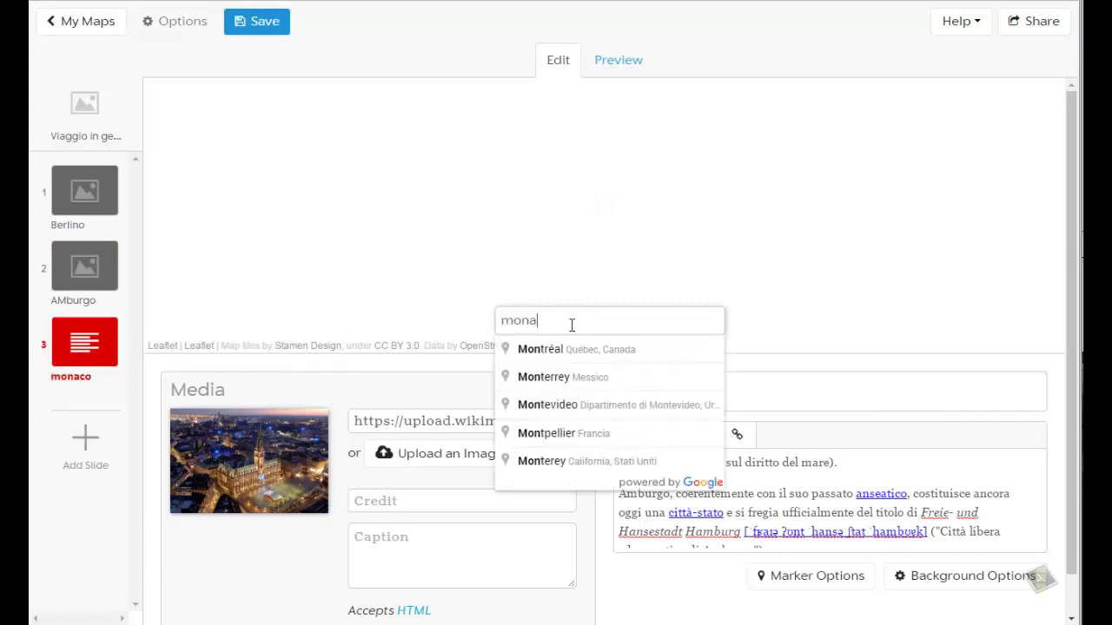
pyautogui.click(576, 377)
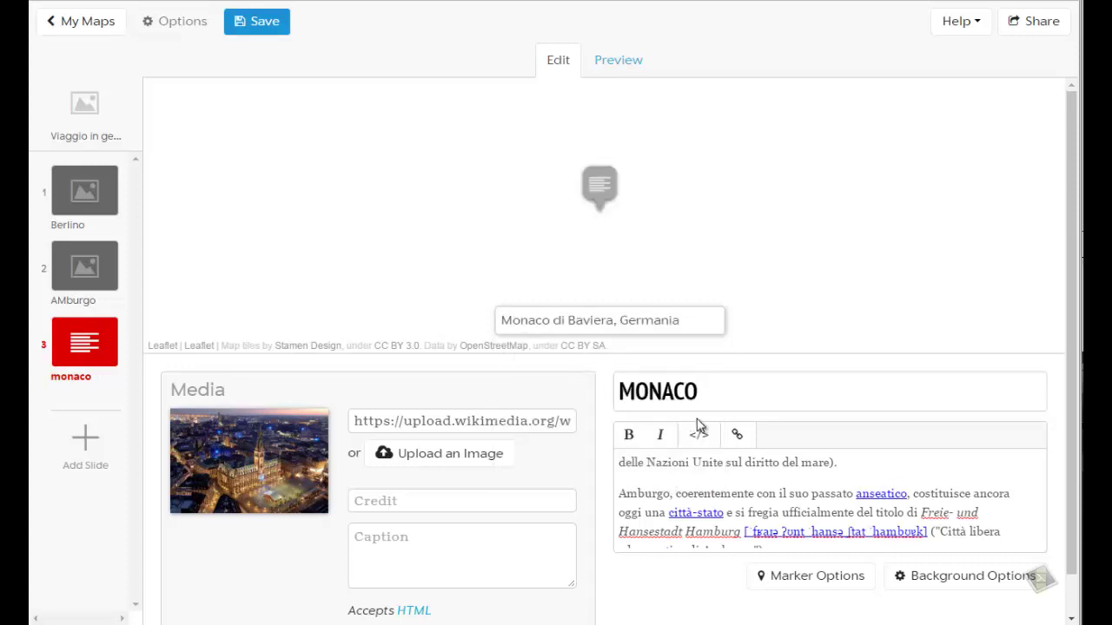
# Replace the leftover Amburgo paragraphs in the monaco slide's body with "monaco testo" and save the story map
pyautogui.moveTo(620, 464); pyautogui.dragTo(925, 502)
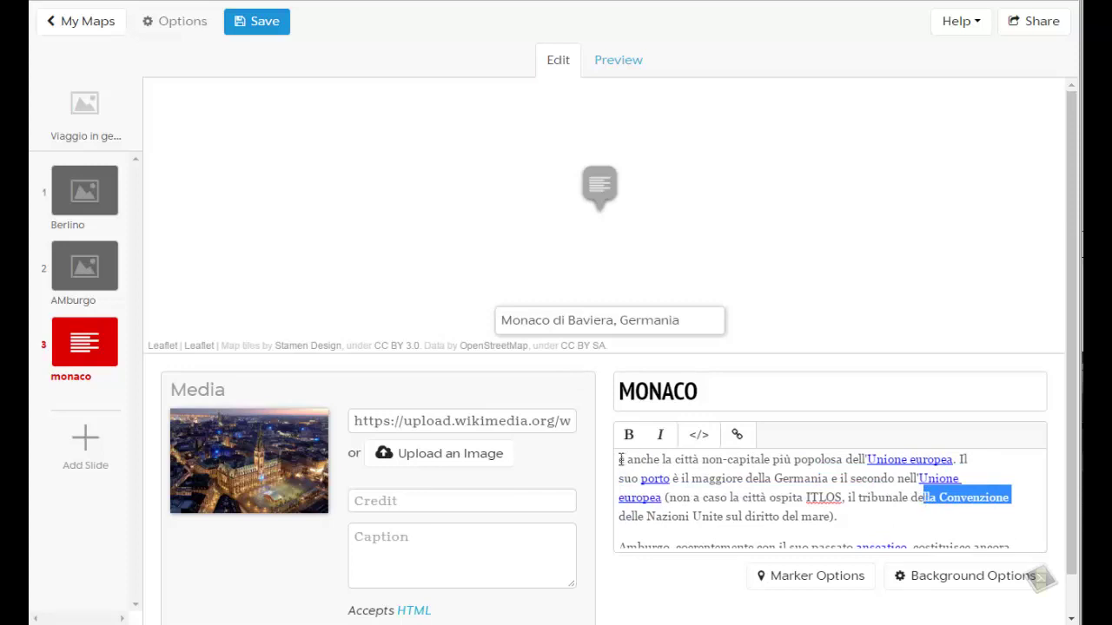
pyautogui.hotkey('ctrl', 'Home')
pyautogui.hotkey('ctrl', 'shift', 'End')
pyautogui.hotkey('ctrl', 'Home')
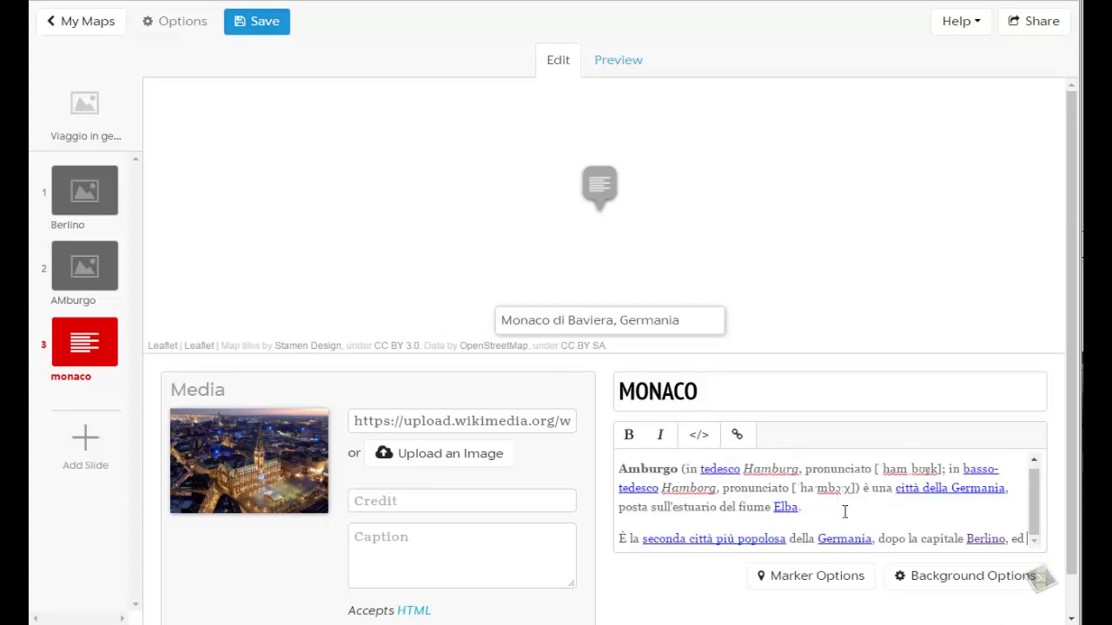
pyautogui.hotkey('ctrl', 'a')
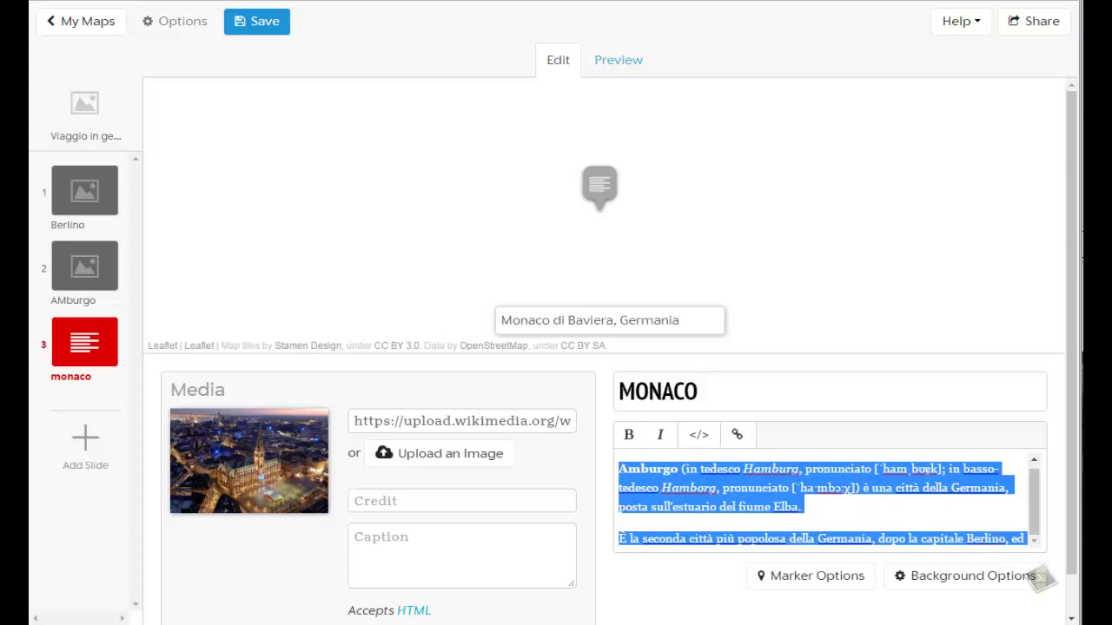
pyautogui.press('Delete')
pyautogui.write('monaco testo')
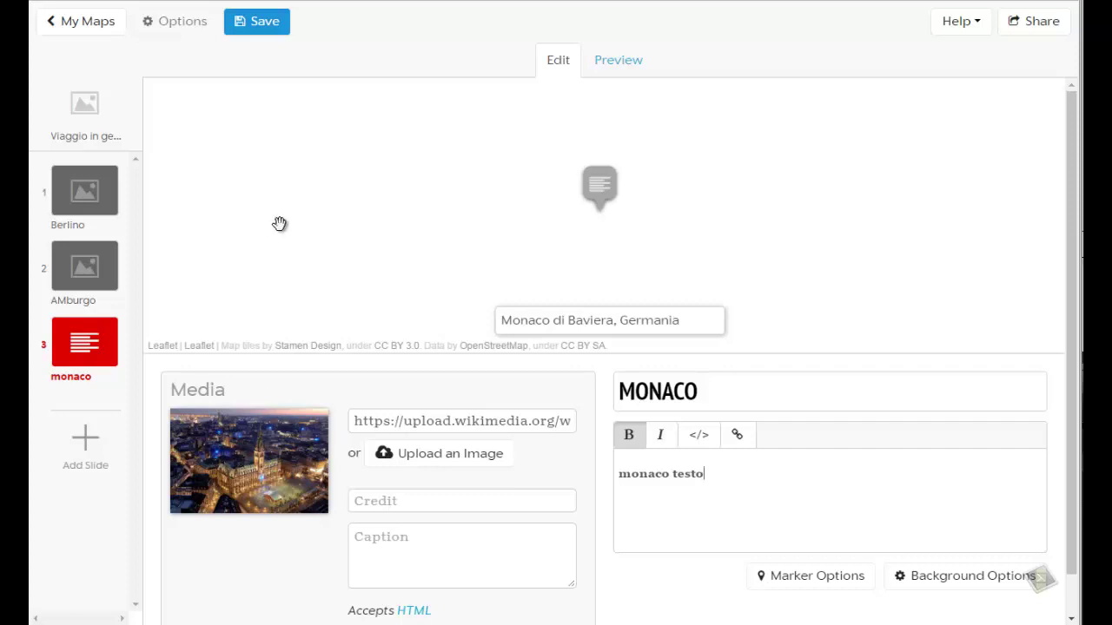
pyautogui.scroll(-1, 279, 224)
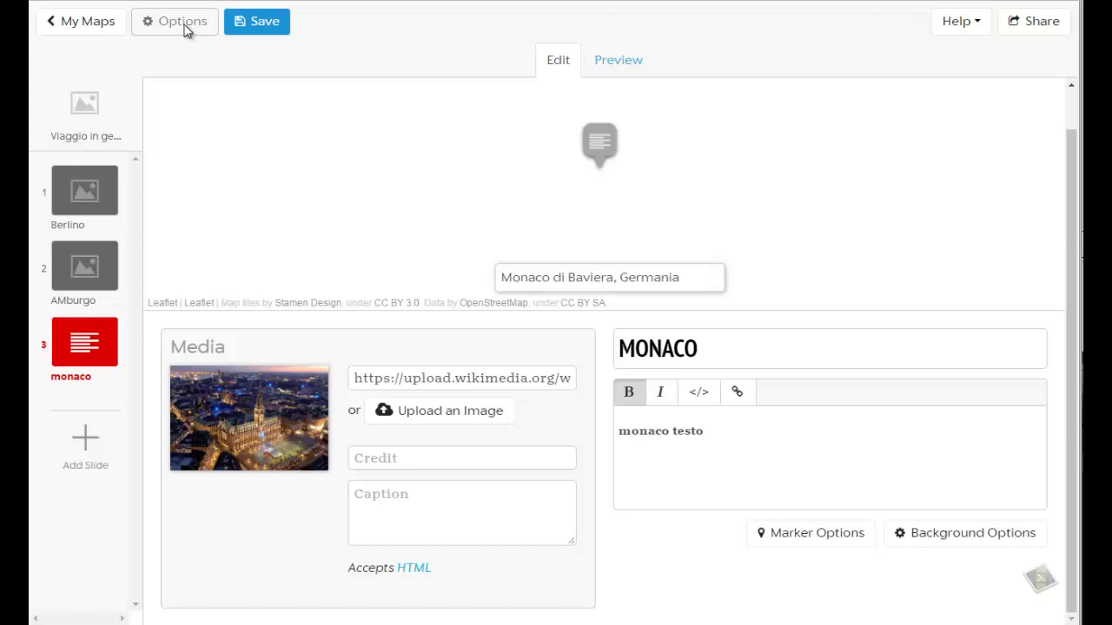
pyautogui.click(247, 30)
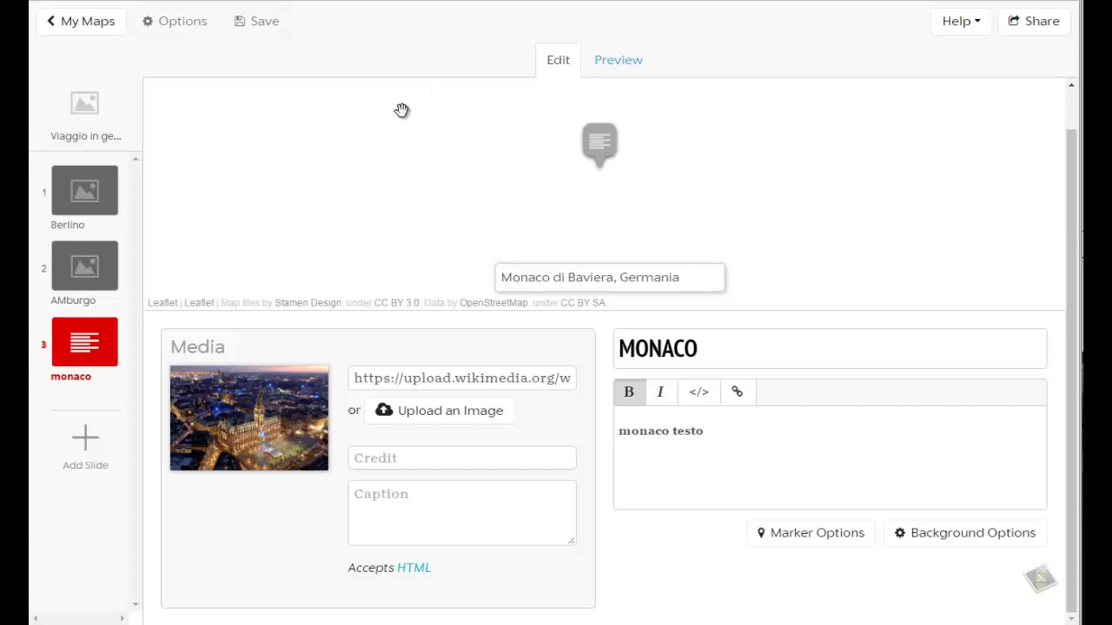
# Preview the story map from its title slide and examine the map around Munich
pyautogui.click(98, 130)
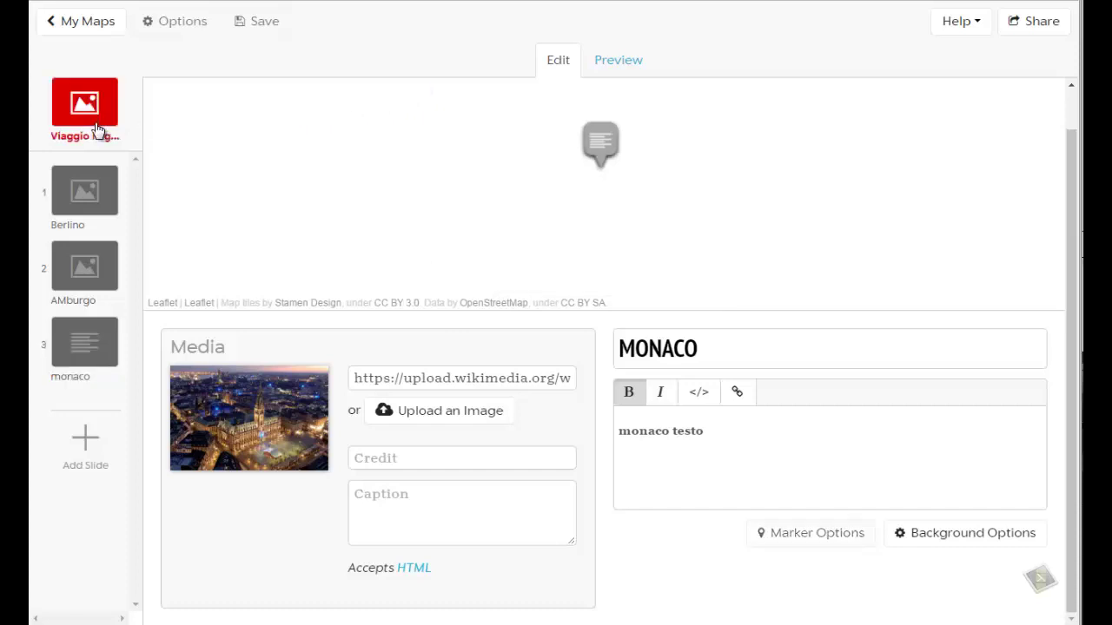
pyautogui.click(608, 70)
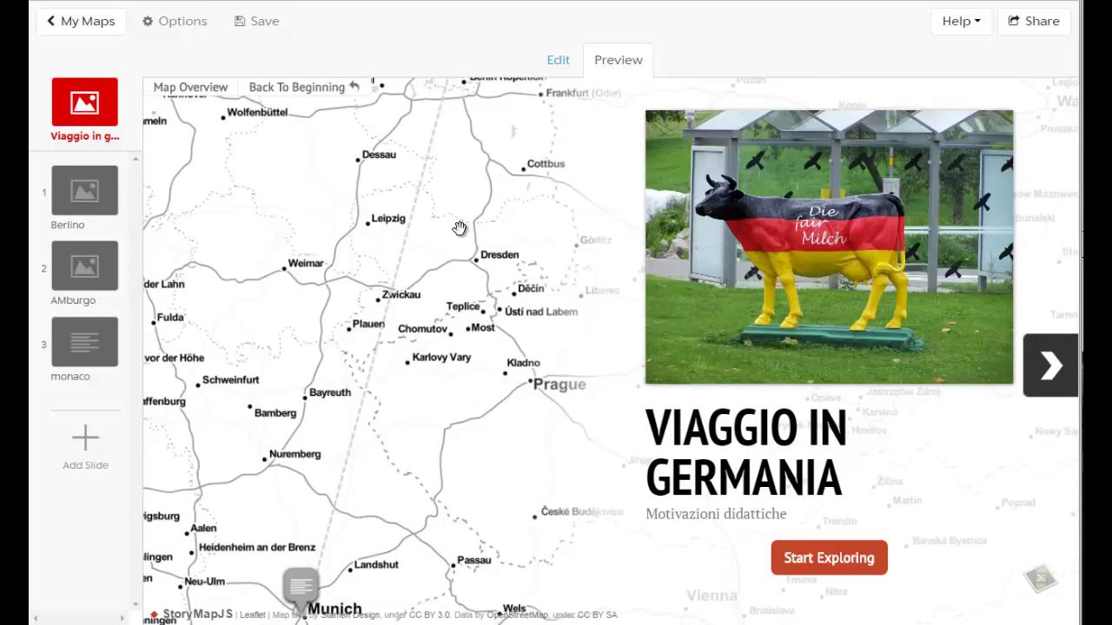
pyautogui.moveTo(469, 300); pyautogui.dragTo(489, 244)
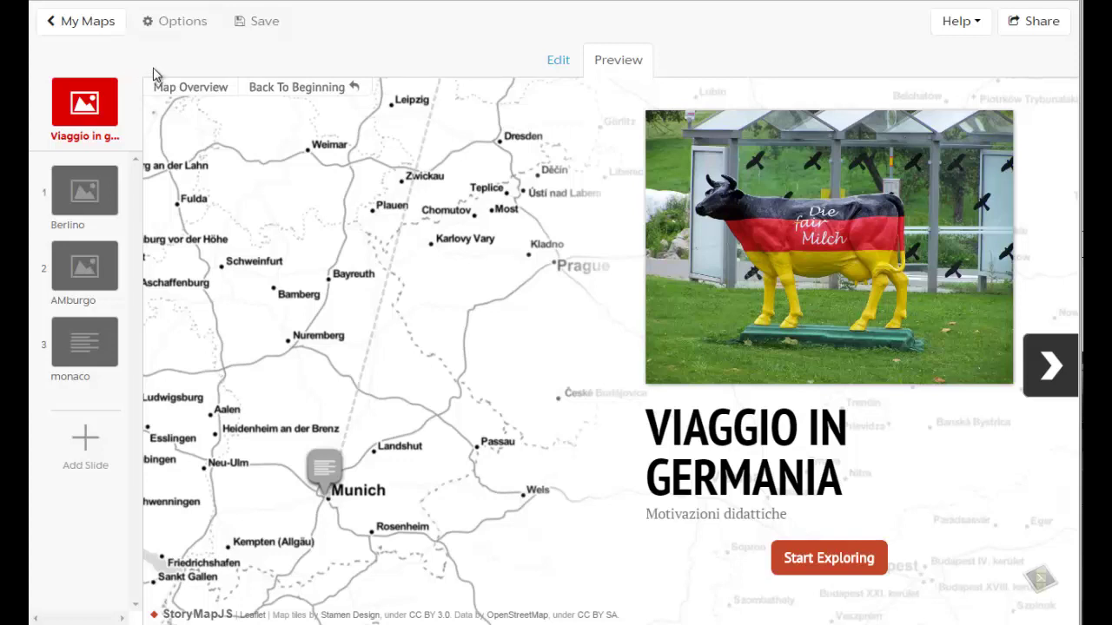
# Open the saved story map Dst Geografico from the list of maps and preview it
pyautogui.click(91, 36)
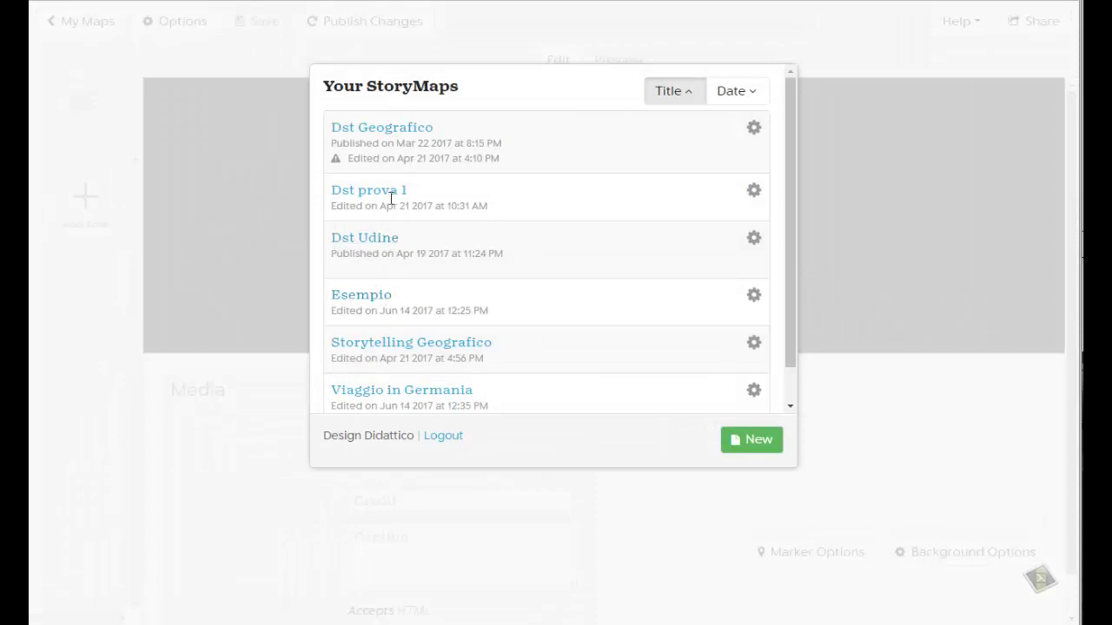
pyautogui.click(400, 128)
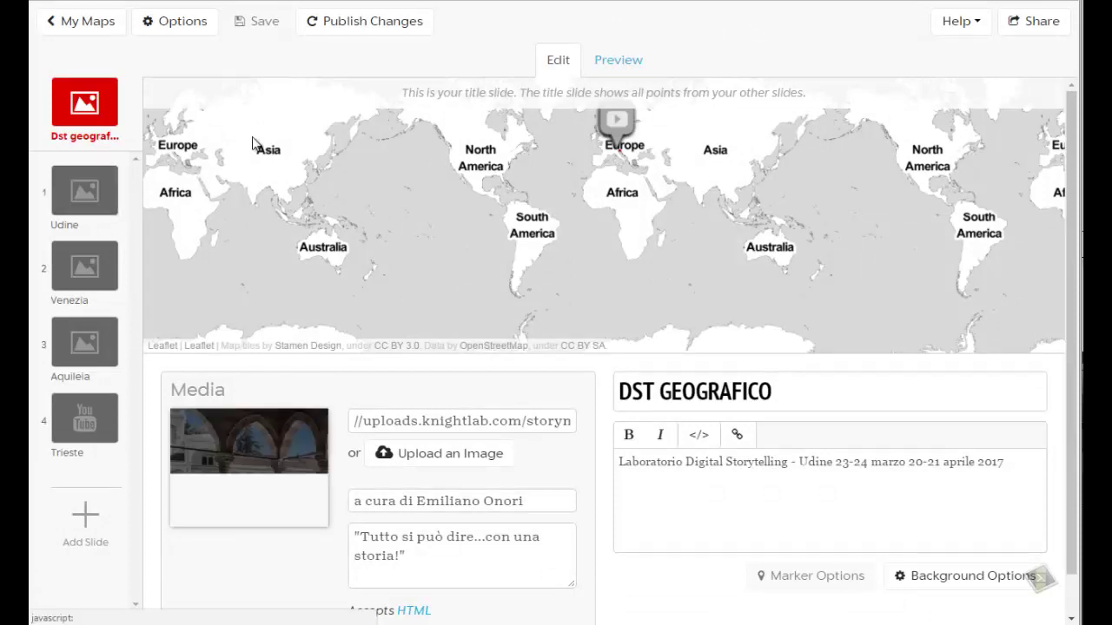
pyautogui.click(611, 76)
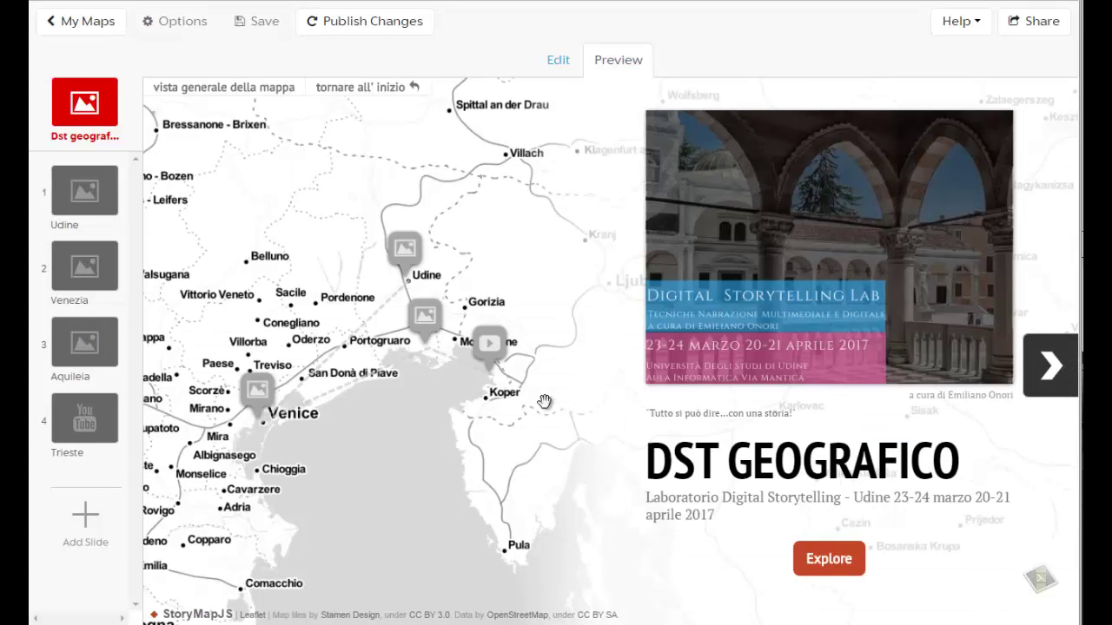
# Step through the Udine, Venezia, Aquileia and Trieste slides in the preview, and return to the list of story maps
pyautogui.click(829, 561)
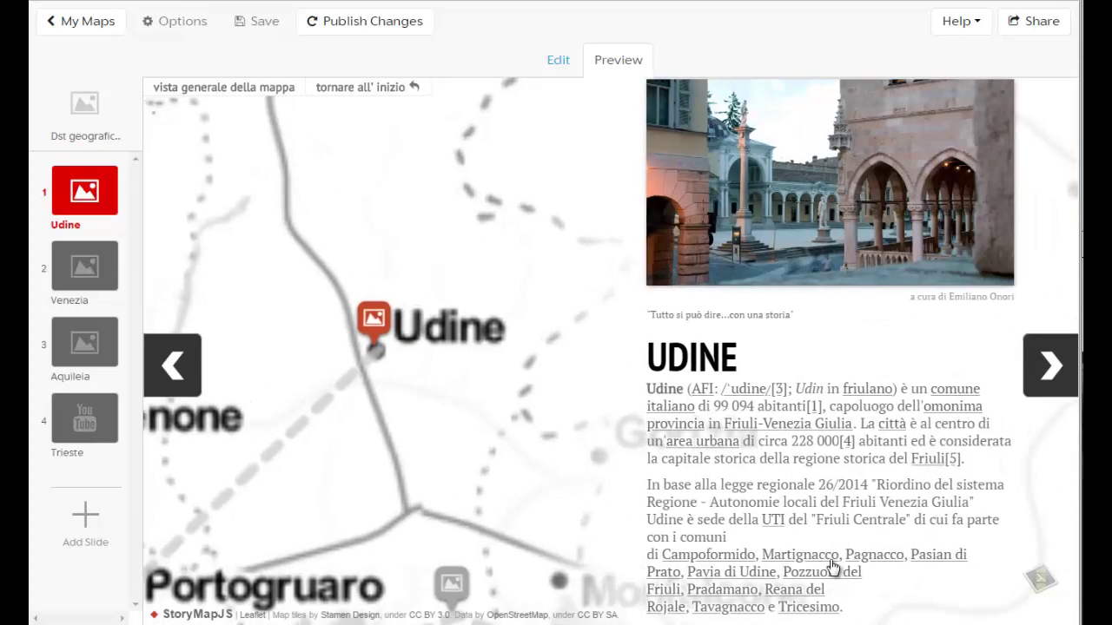
pyautogui.click(1049, 369)
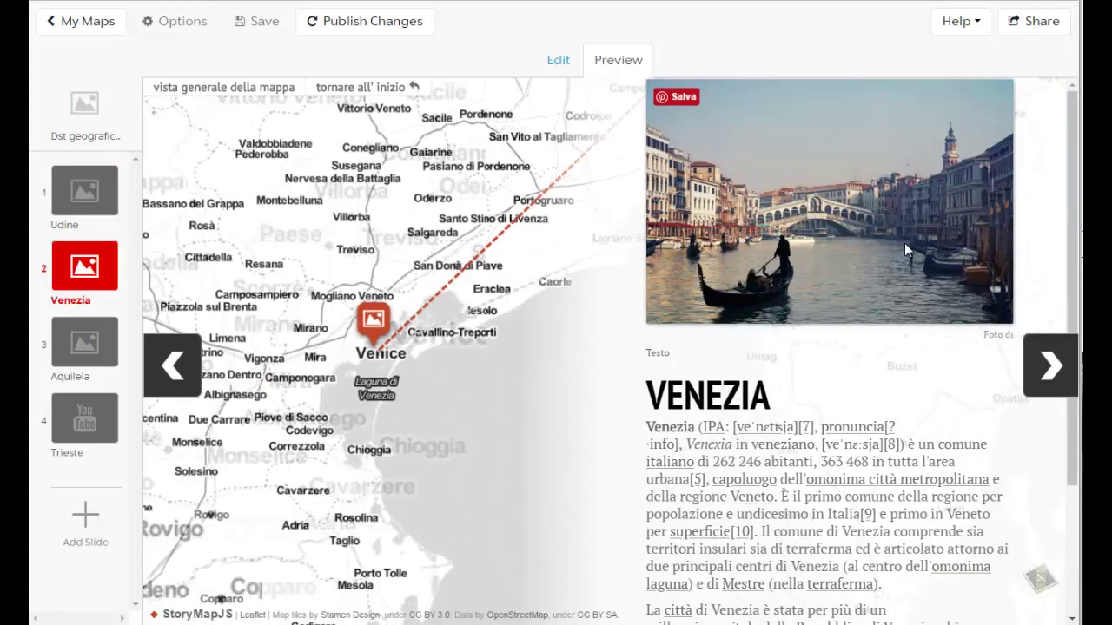
pyautogui.click(1034, 372)
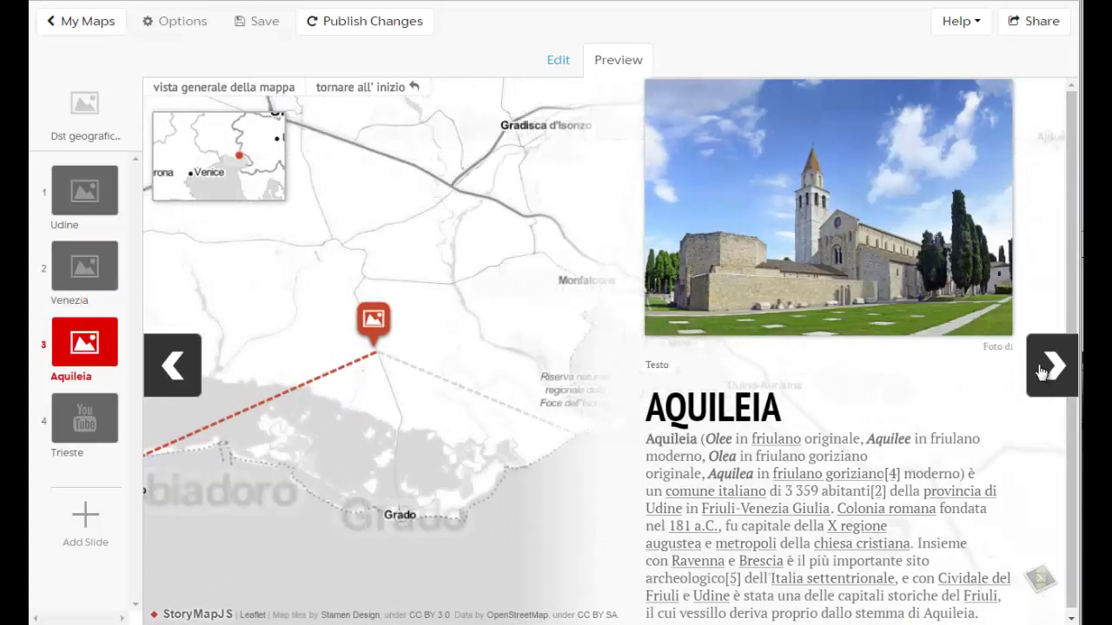
pyautogui.click(1047, 372)
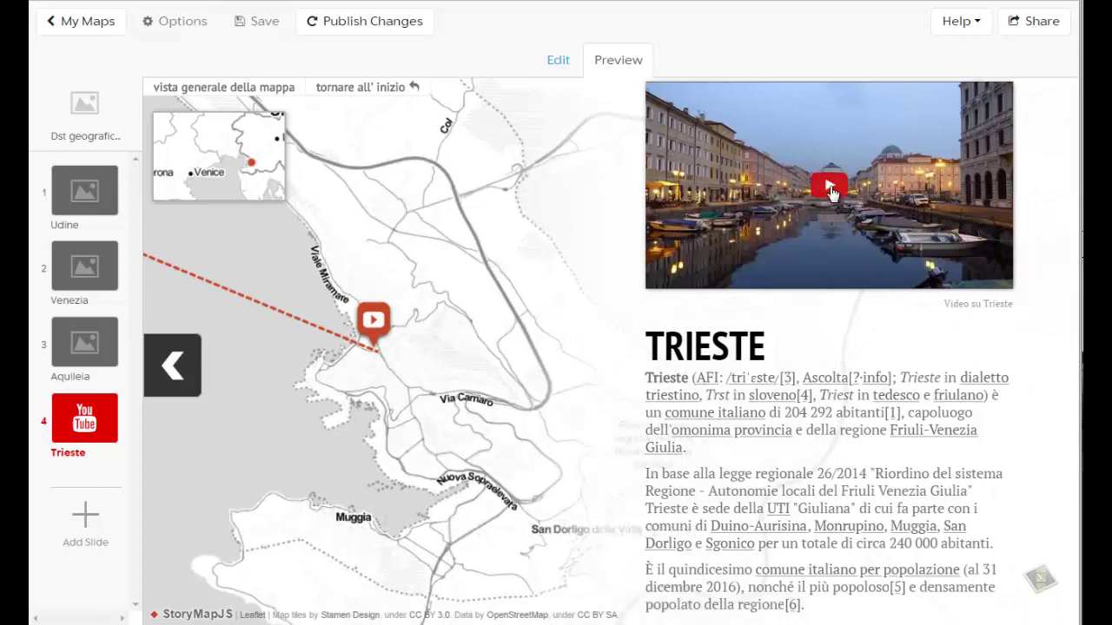
pyautogui.click(105, 24)
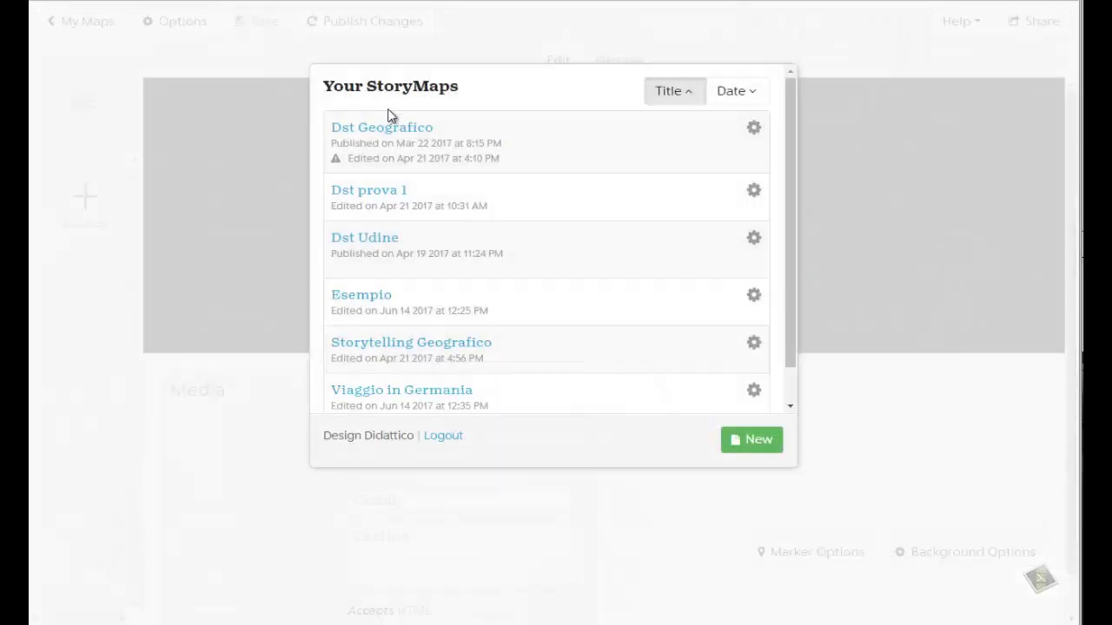